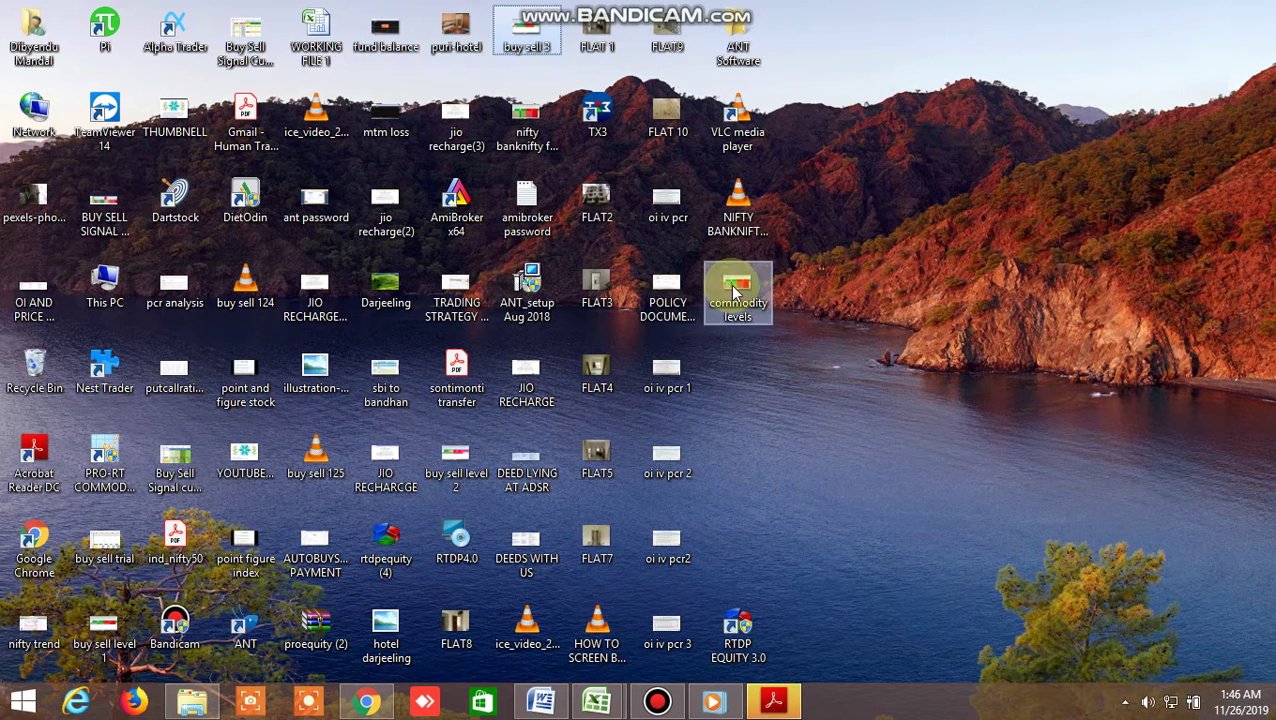
View the "commodity levels" desktop image in Windows Photo Viewer, then close it
{"action": "right_click", "coordinate": [752, 280]}
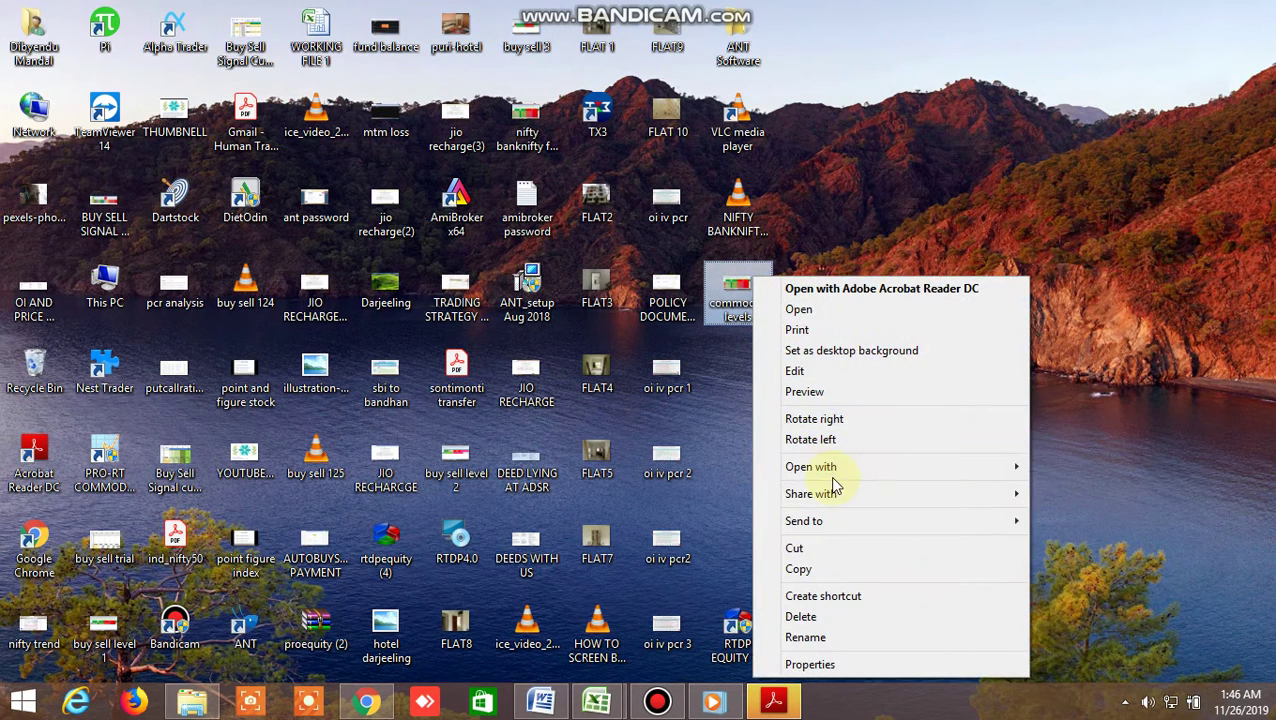
{"action": "mouse_move", "coordinate": [834, 466]}
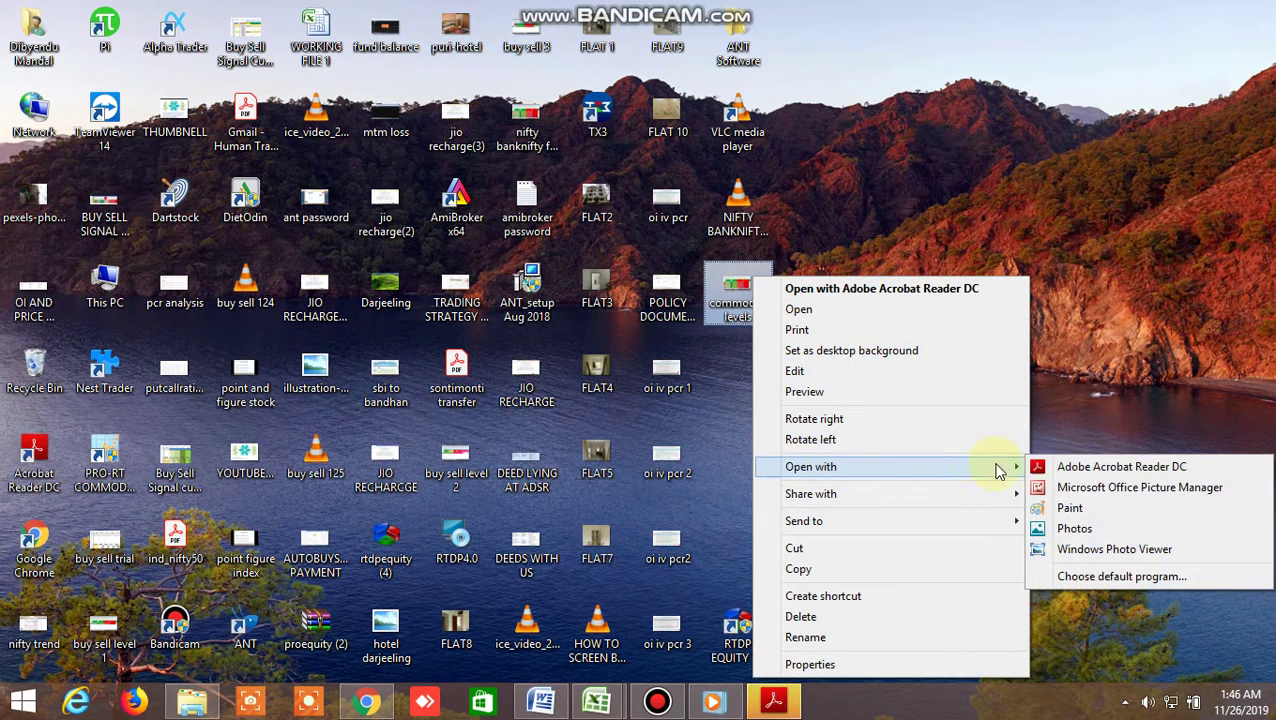
{"action": "left_click", "coordinate": [1087, 553]}
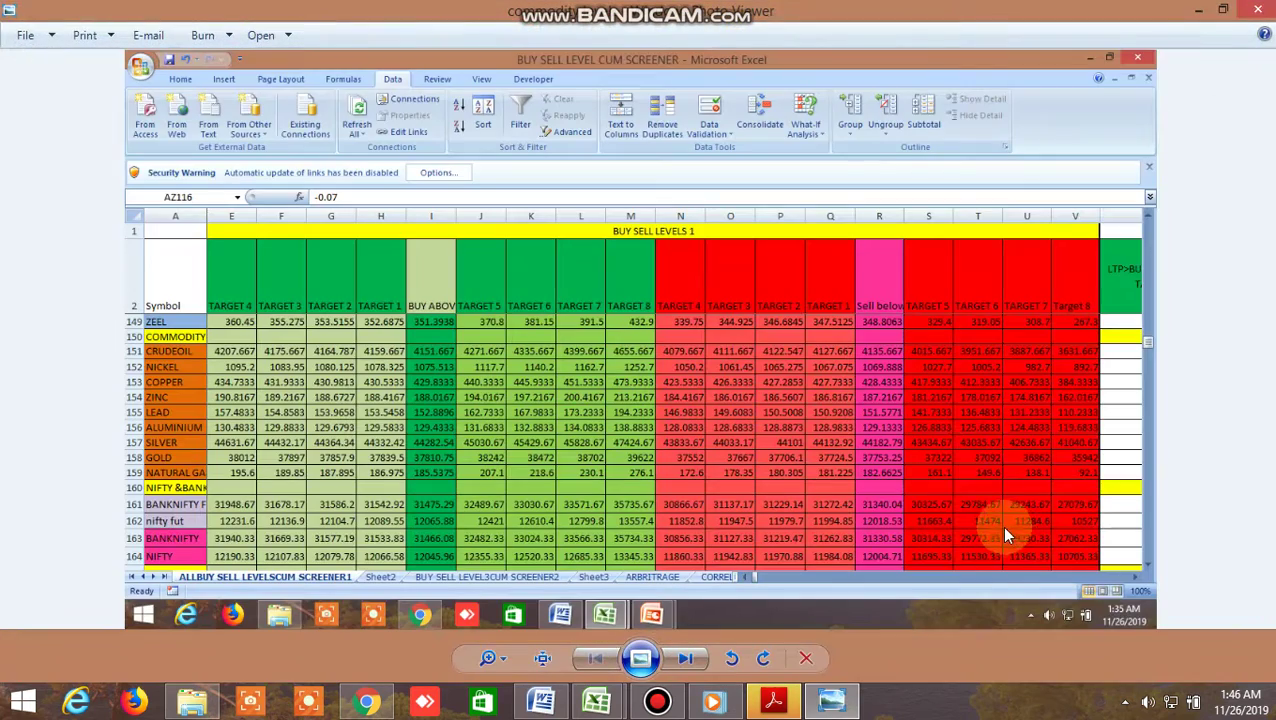
{"action": "left_click", "coordinate": [1260, 8]}
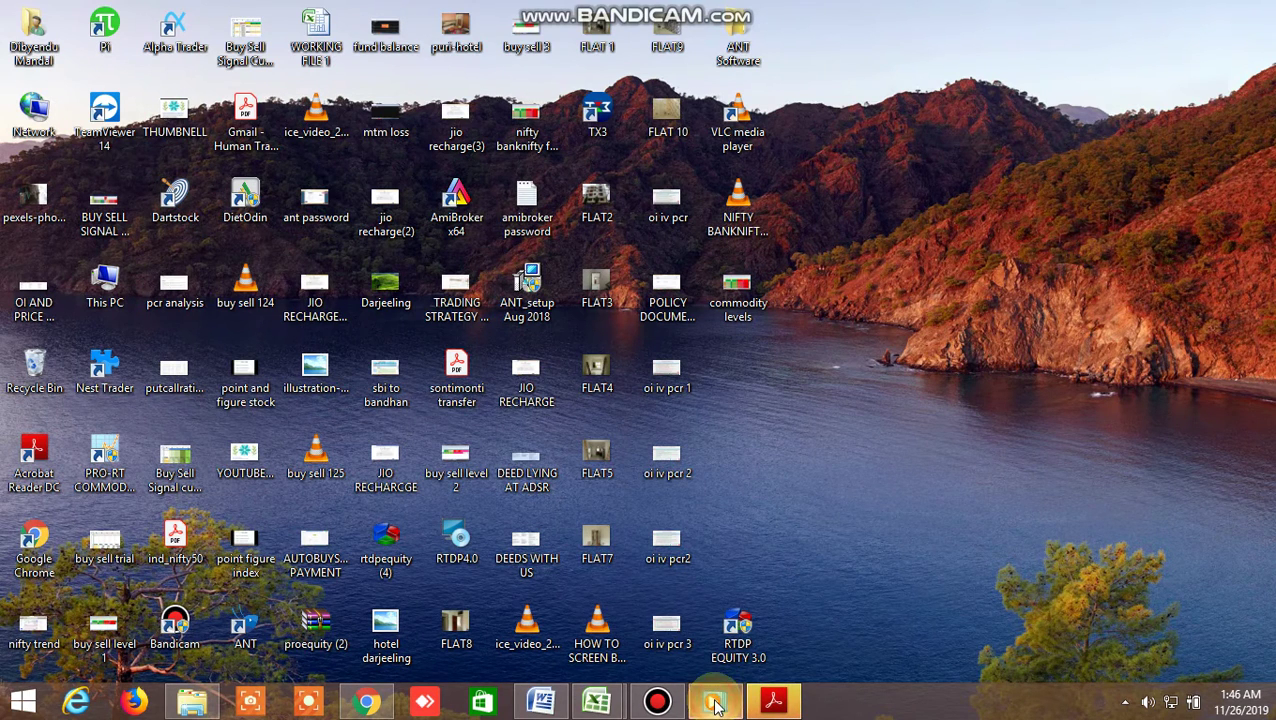
Open the recent bandicam recording dated 2019-11-26 in Windows Media Player and bring its window to the front
{"action": "left_click_drag", "start_coordinate": [716, 705], "coordinate": [775, 703]}
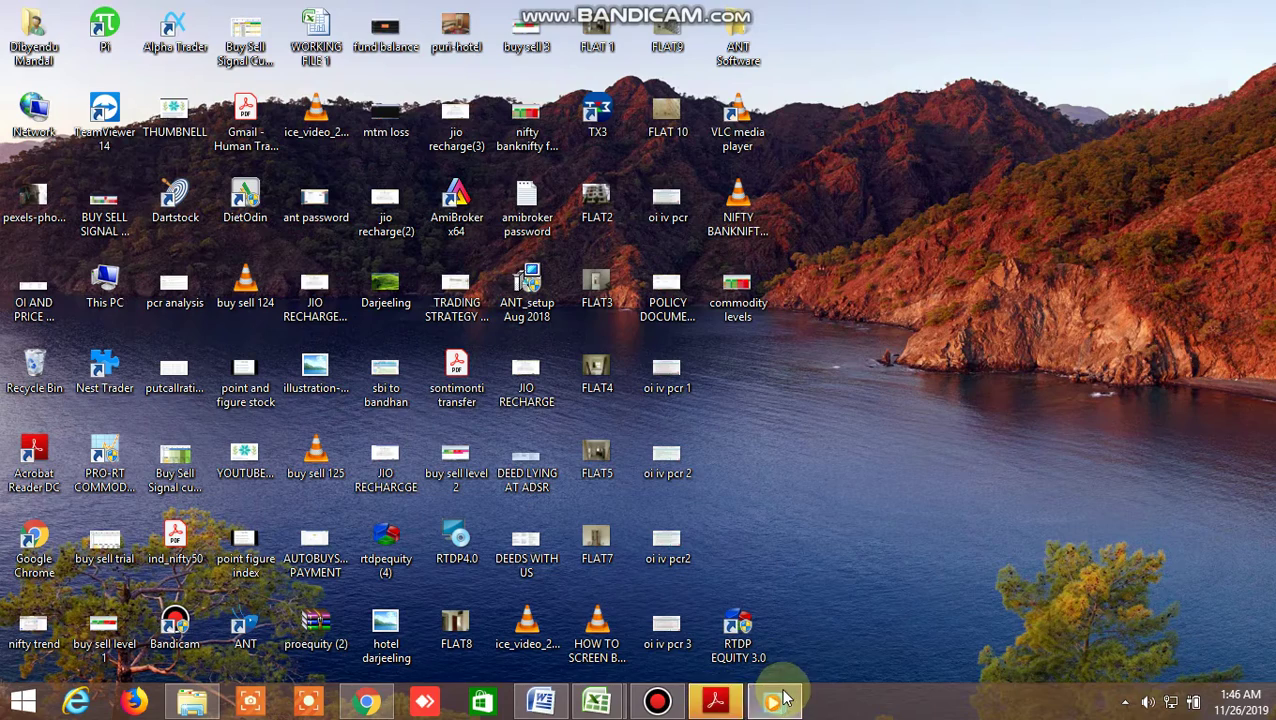
{"action": "mouse_move", "coordinate": [775, 703]}
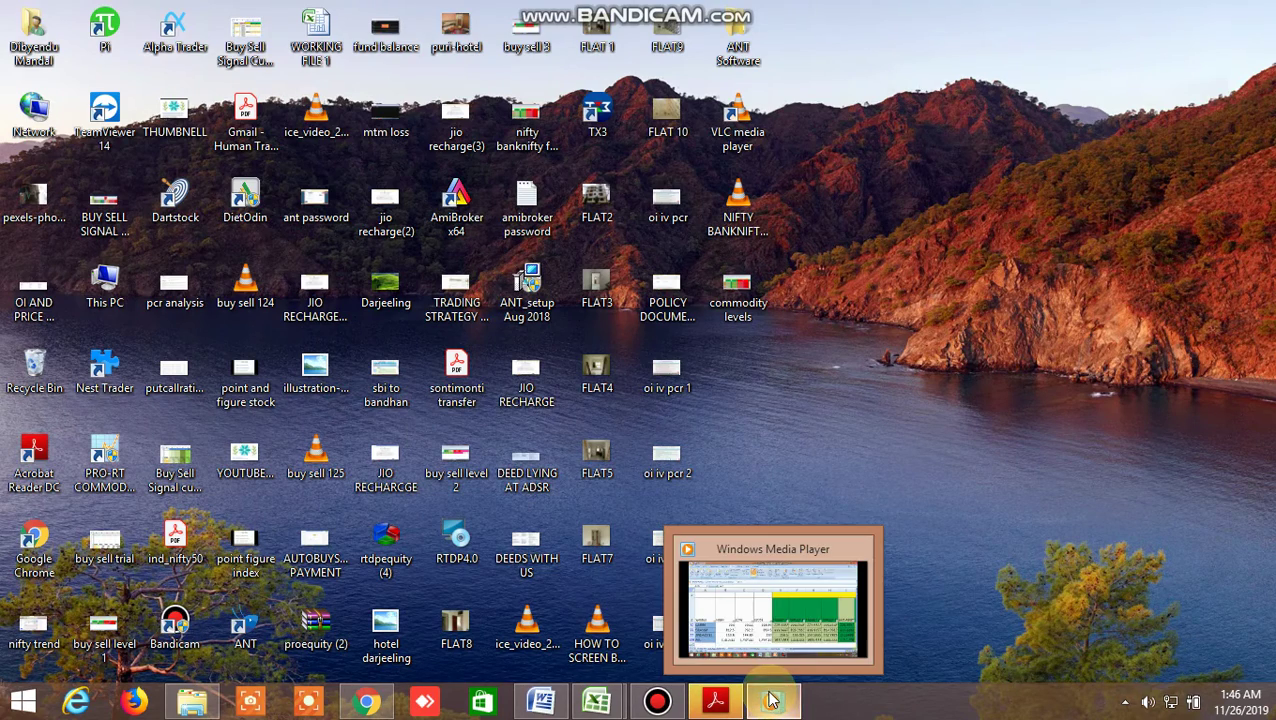
{"action": "left_click", "coordinate": [765, 628]}
{"action": "left_click", "coordinate": [761, 623]}
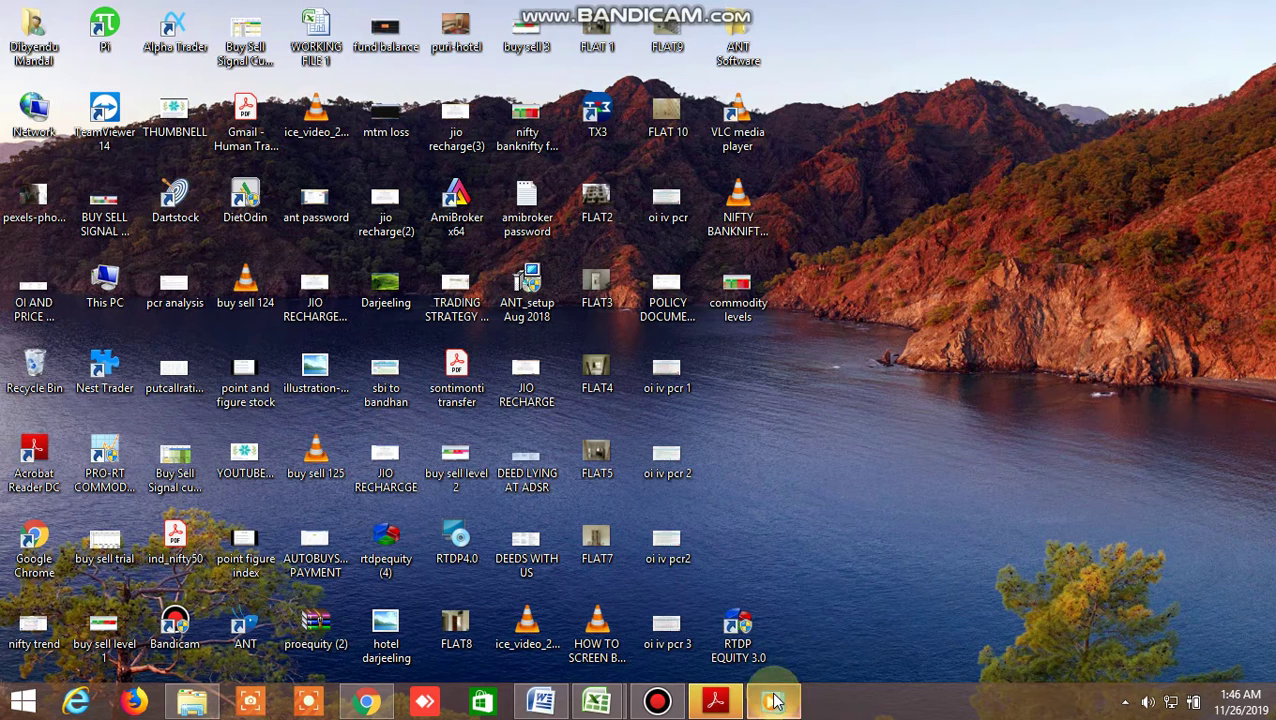
{"action": "left_click_drag", "start_coordinate": [776, 700], "coordinate": [656, 700]}
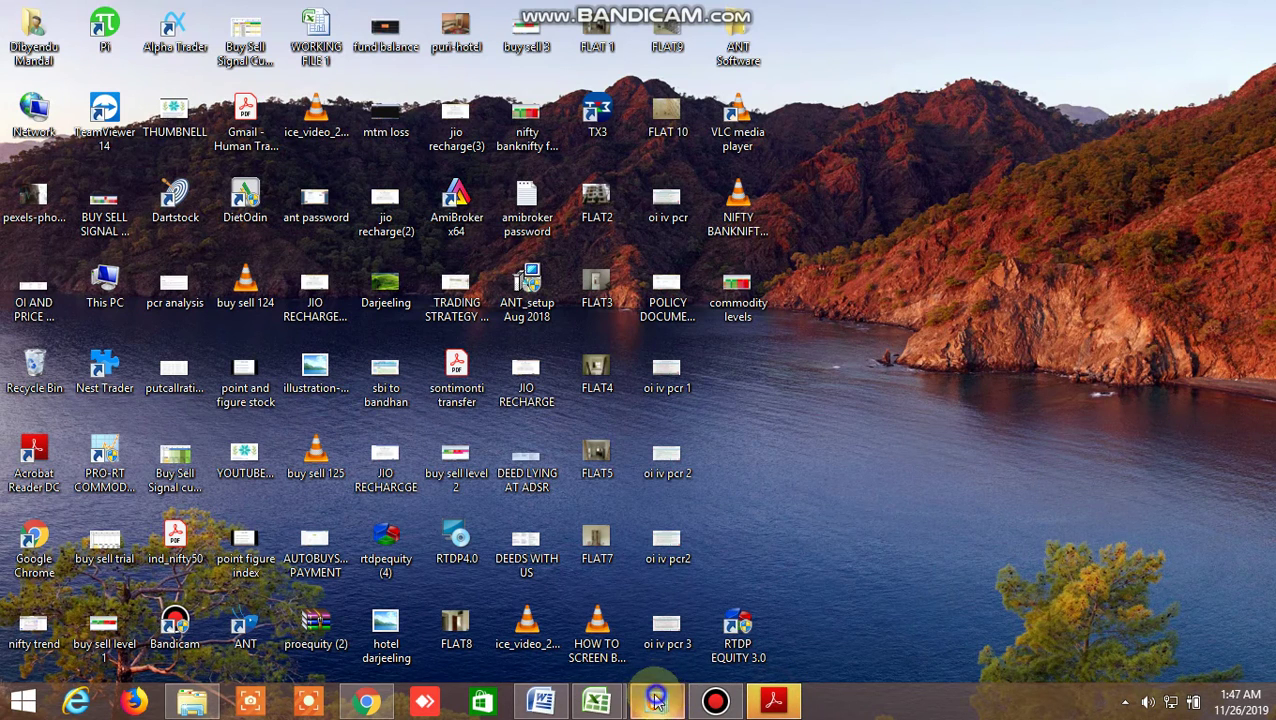
{"action": "right_click", "coordinate": [656, 700]}
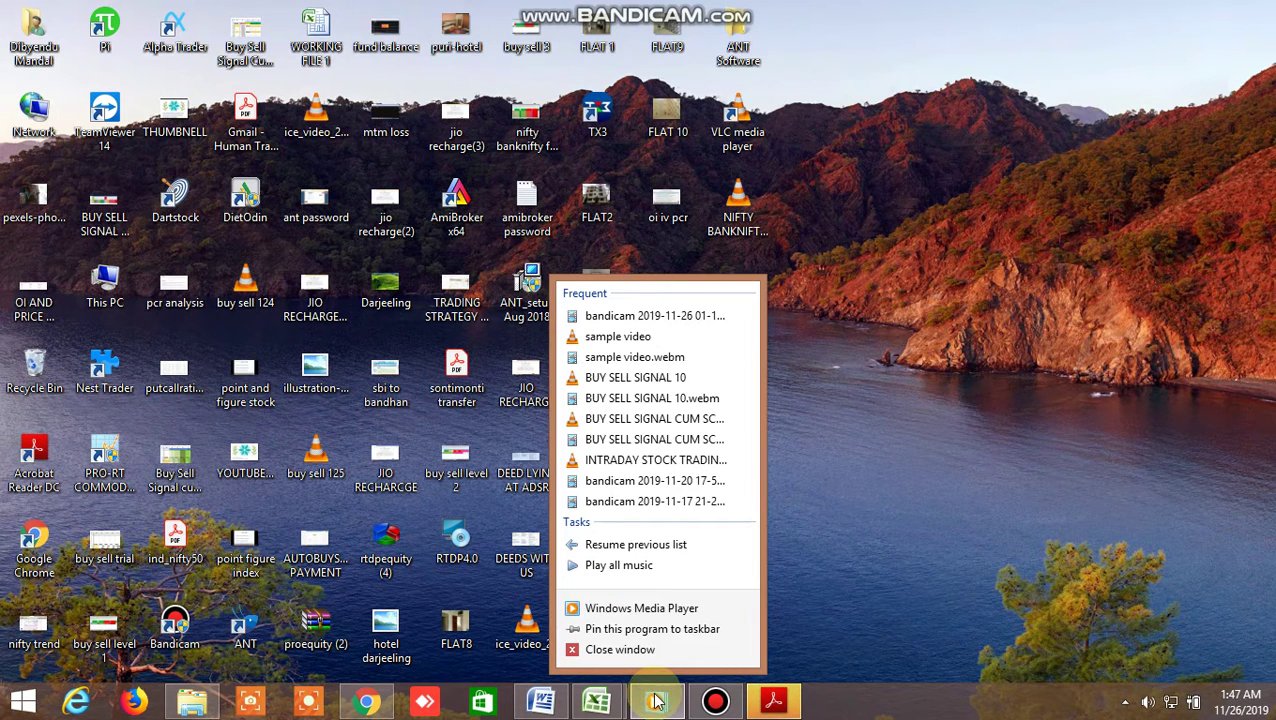
{"action": "left_click", "coordinate": [656, 315]}
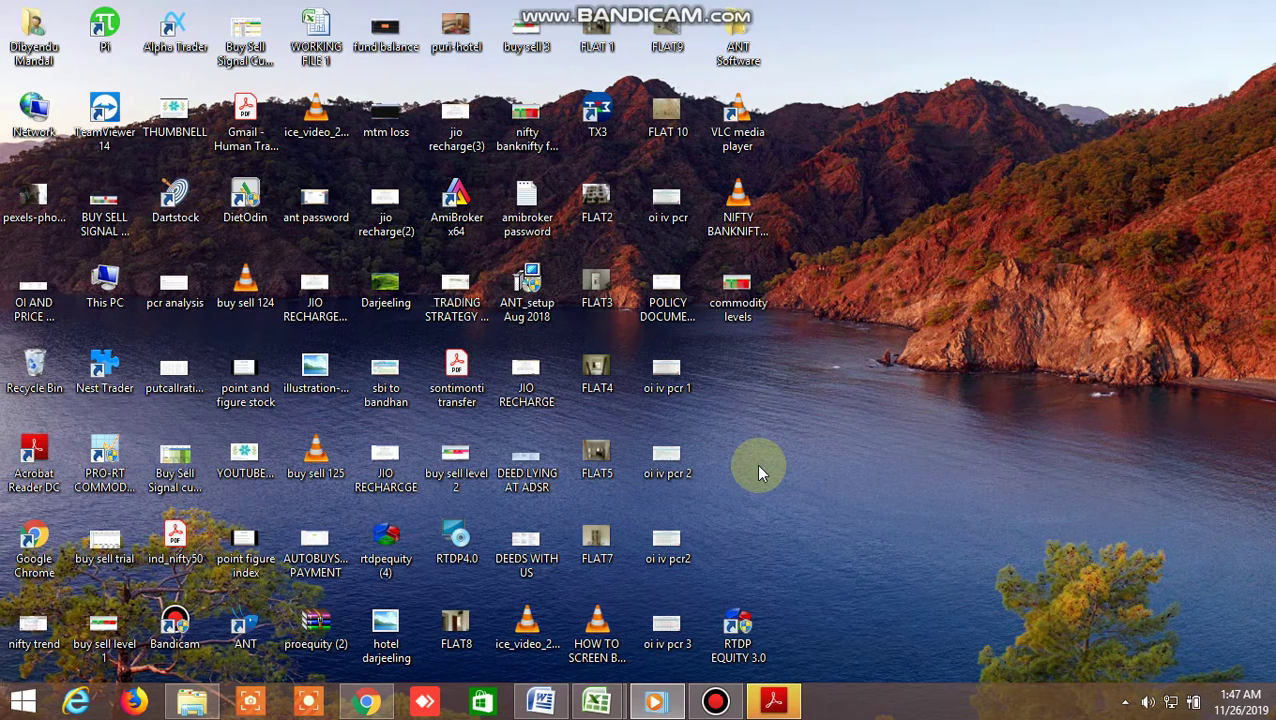
{"action": "left_click", "coordinate": [660, 703]}
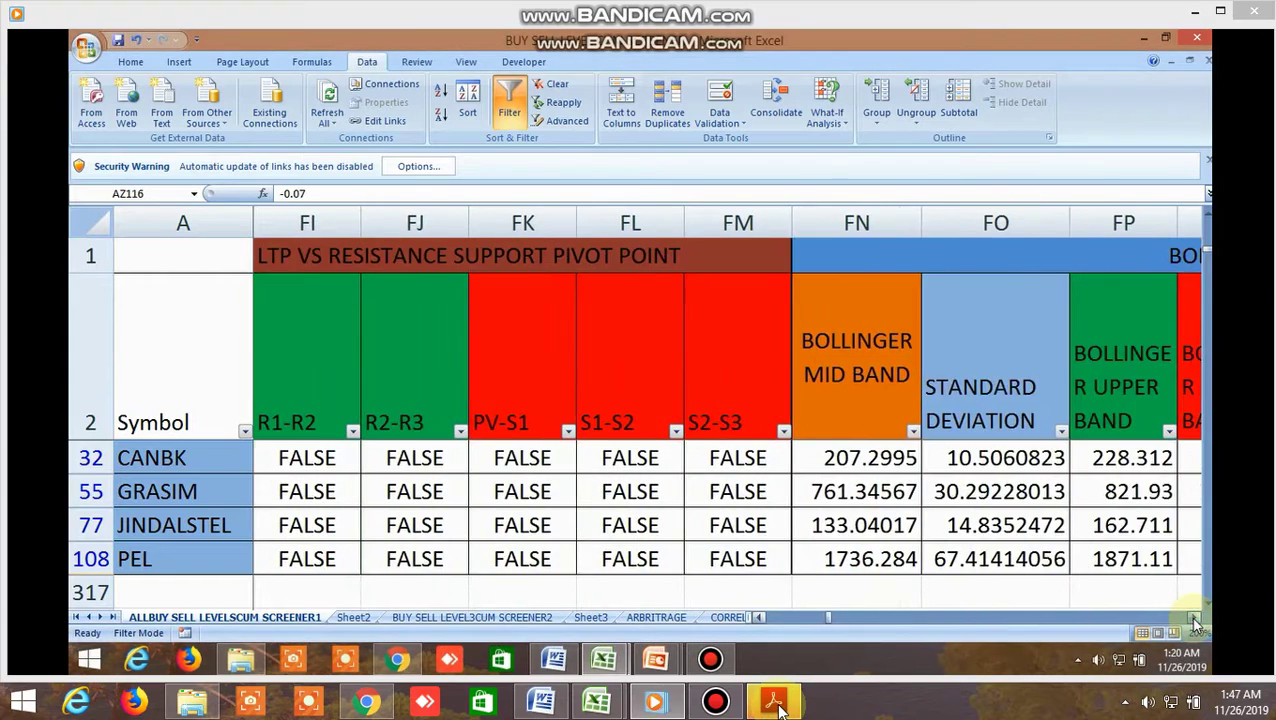
Filter the PP-BUY ABOVE column under BUY LEVELS UPTREND to show only TRUE rows
{"action": "mouse_move", "coordinate": [819, 611]}
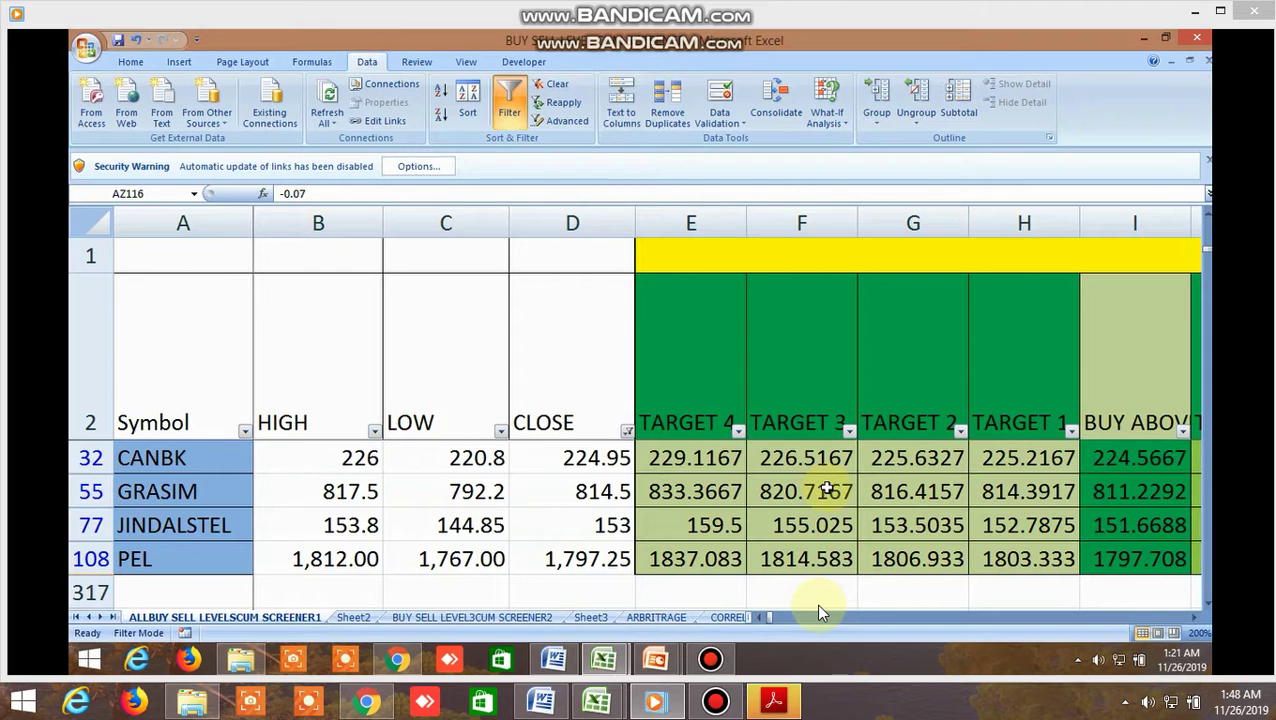
{"action": "mouse_move", "coordinate": [830, 558]}
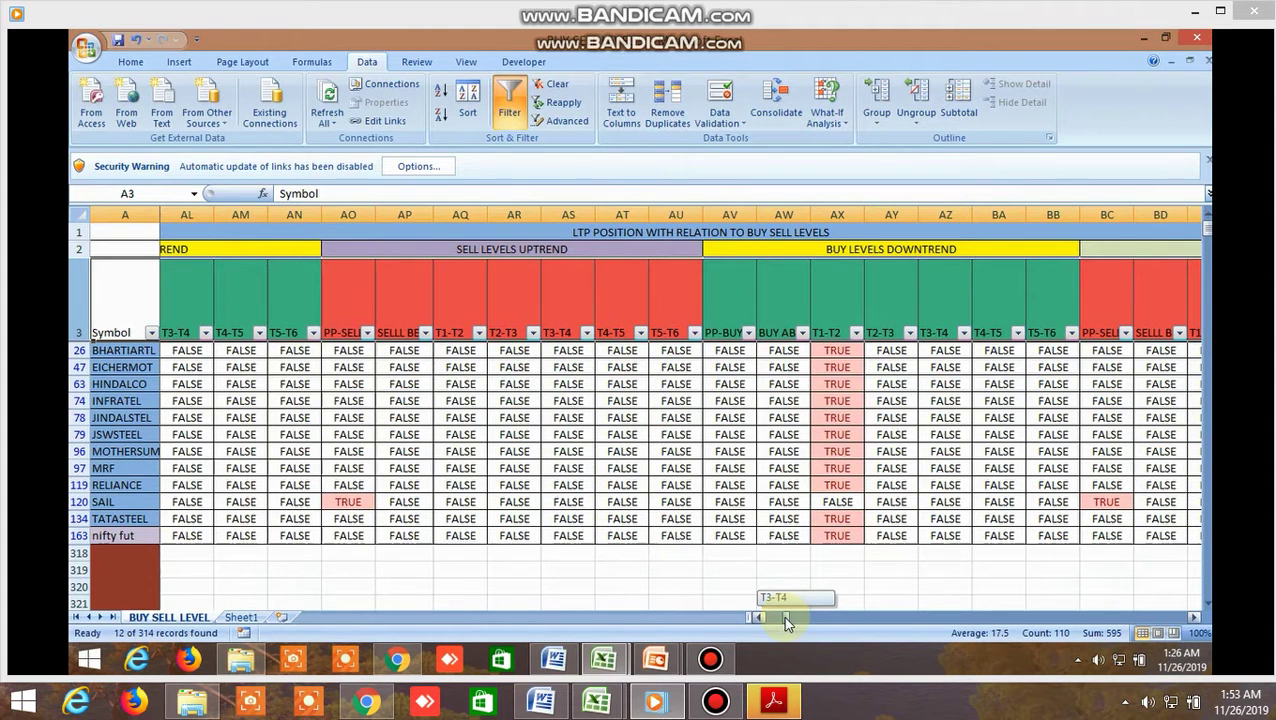
{"action": "left_click_drag", "start_coordinate": [785, 617], "coordinate": [756, 623]}
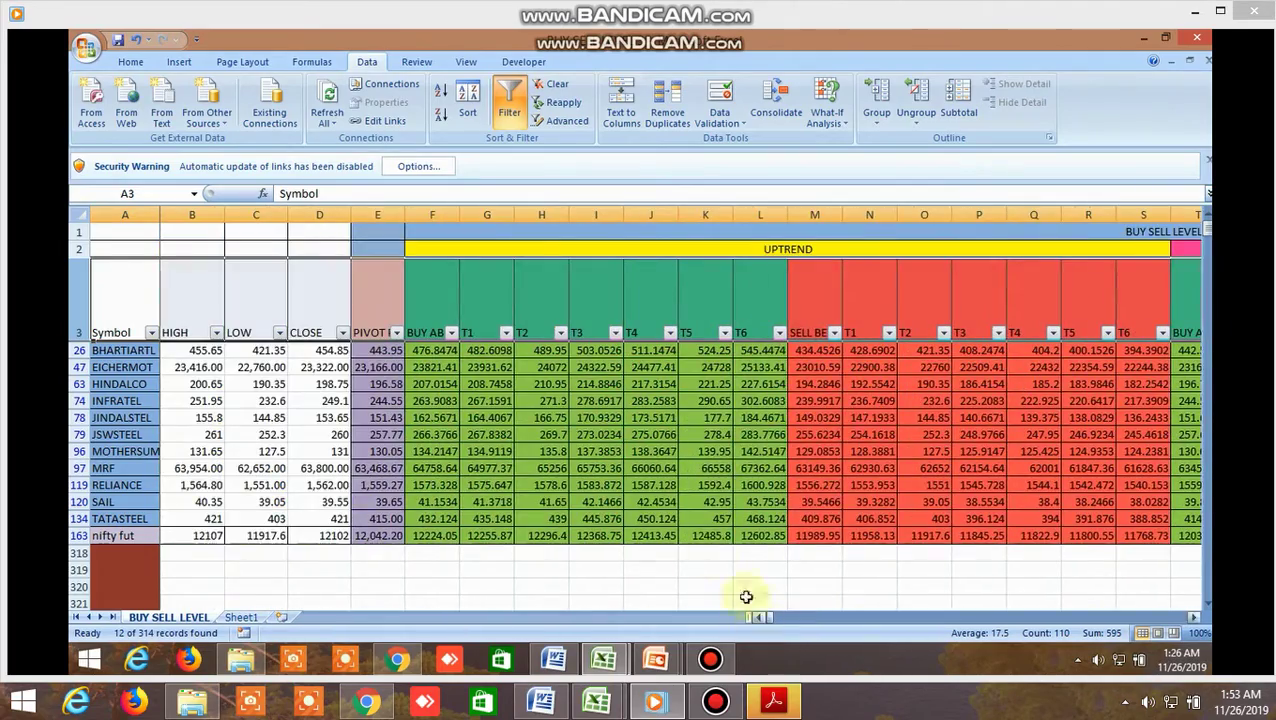
{"action": "left_click", "coordinate": [793, 249]}
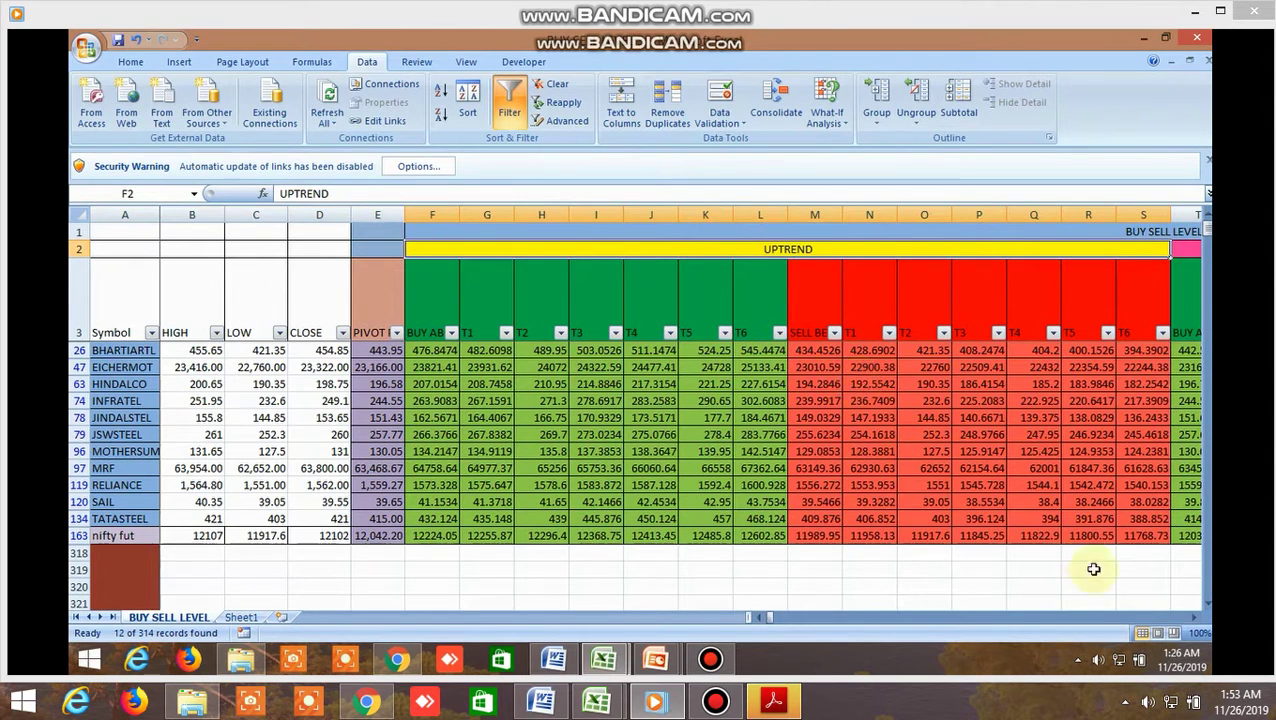
{"action": "left_click_drag", "start_coordinate": [1192, 617], "coordinate": [1192, 617]}
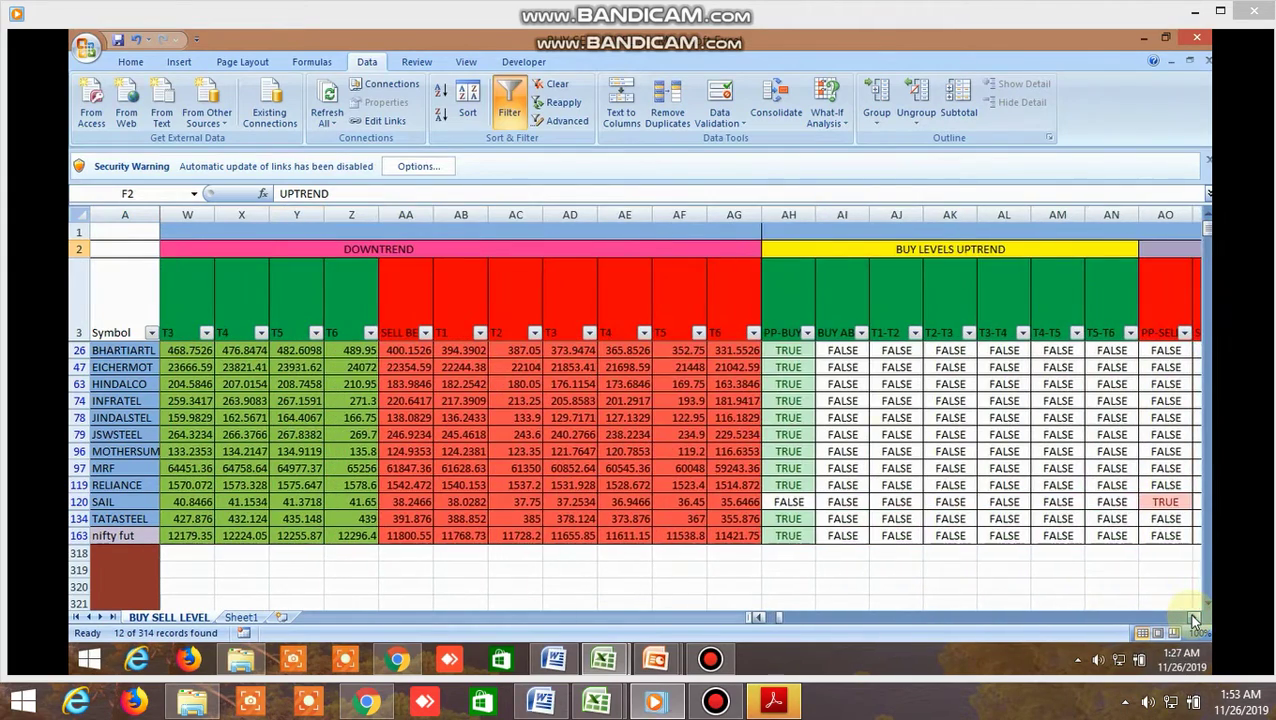
{"action": "left_click", "coordinate": [806, 333]}
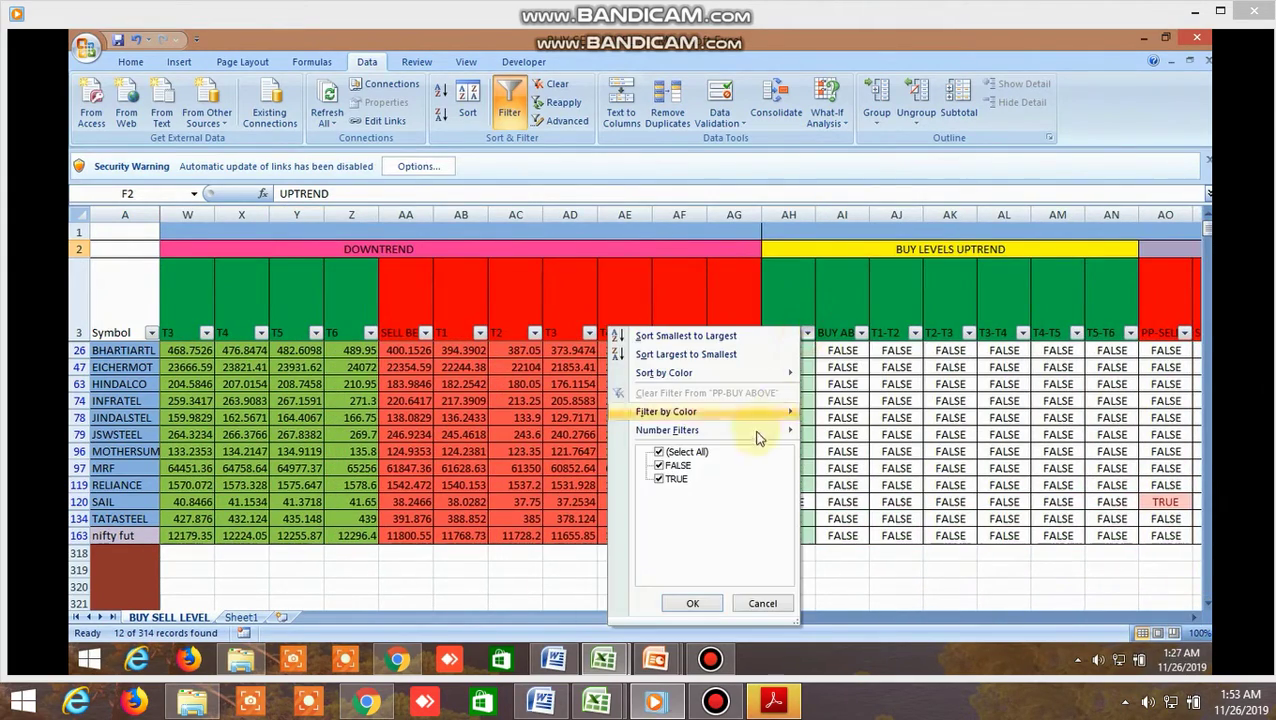
{"action": "left_click", "coordinate": [659, 466]}
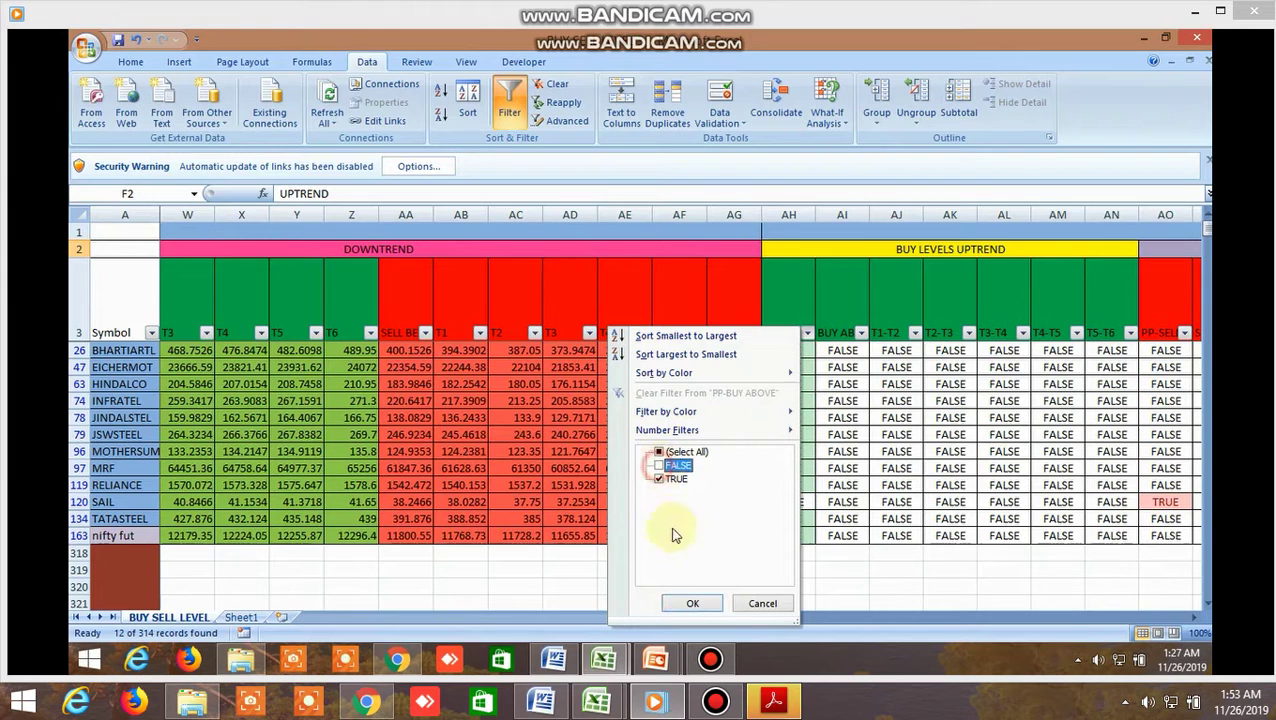
{"action": "left_click", "coordinate": [695, 604]}
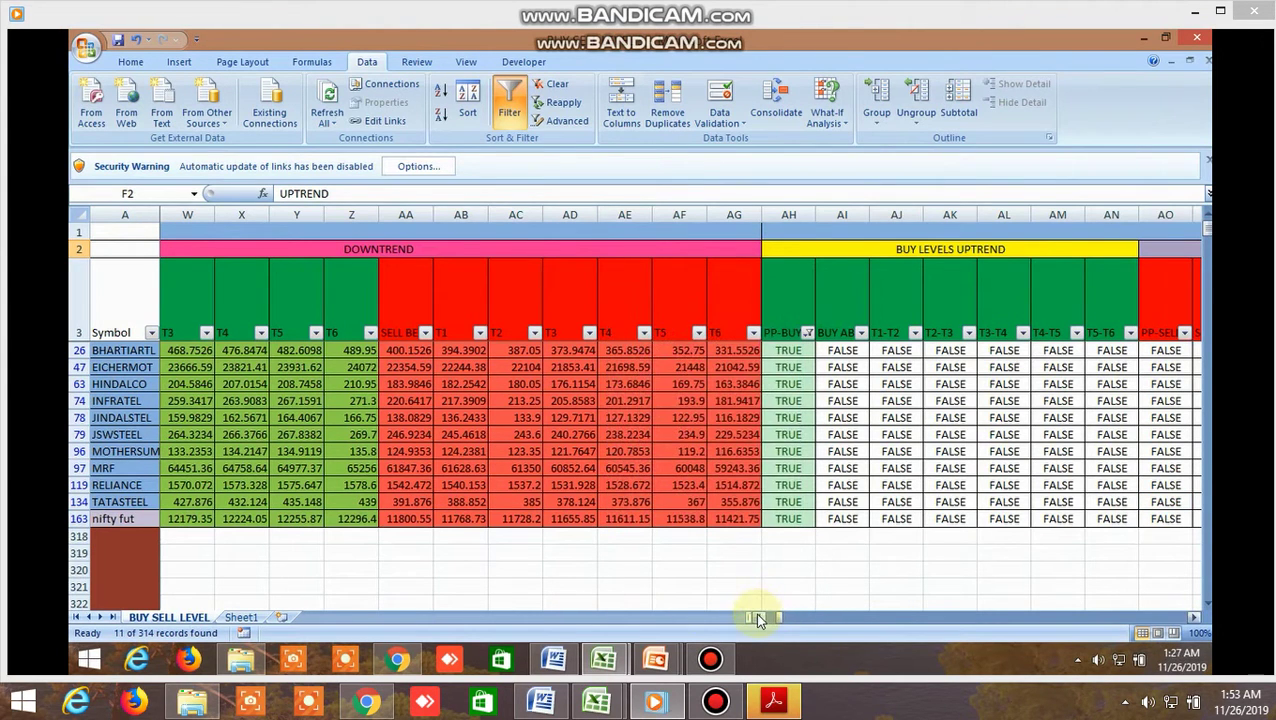
Review the uptrend and downtrend buy and sell levels of the filtered symbols
{"action": "left_click_drag", "start_coordinate": [757, 613], "coordinate": [763, 617]}
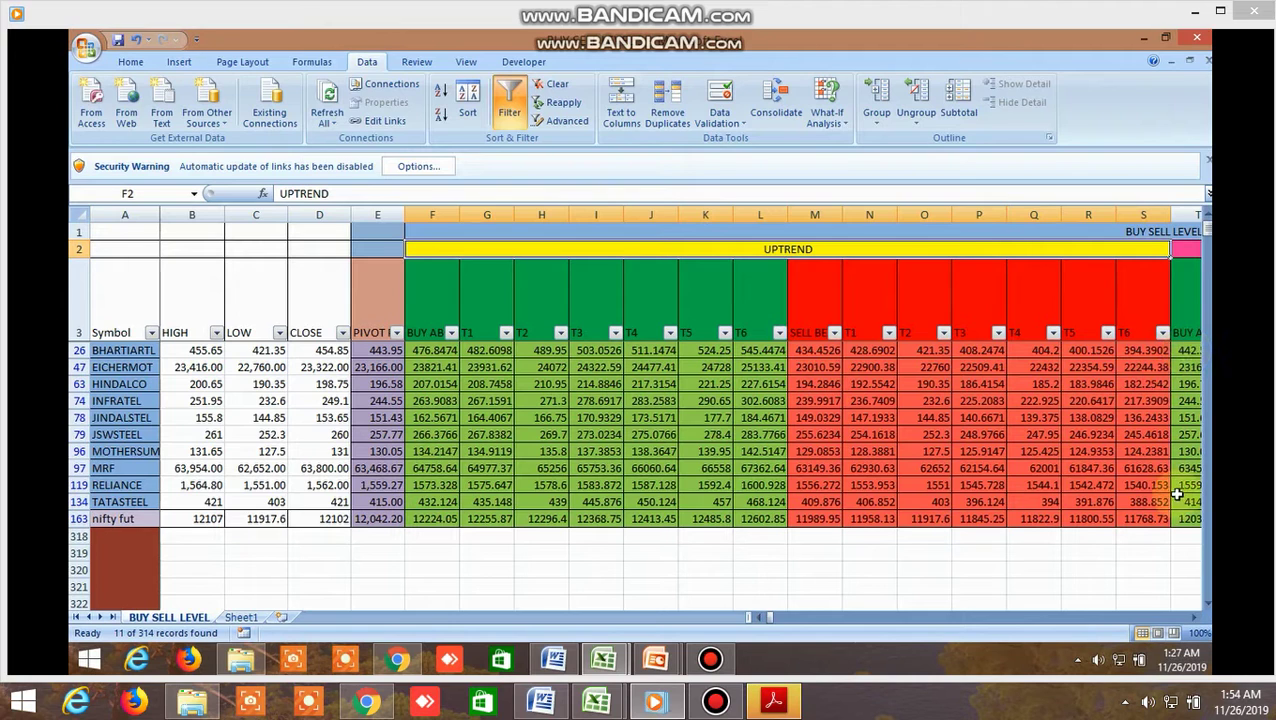
{"action": "left_click", "coordinate": [1197, 618]}
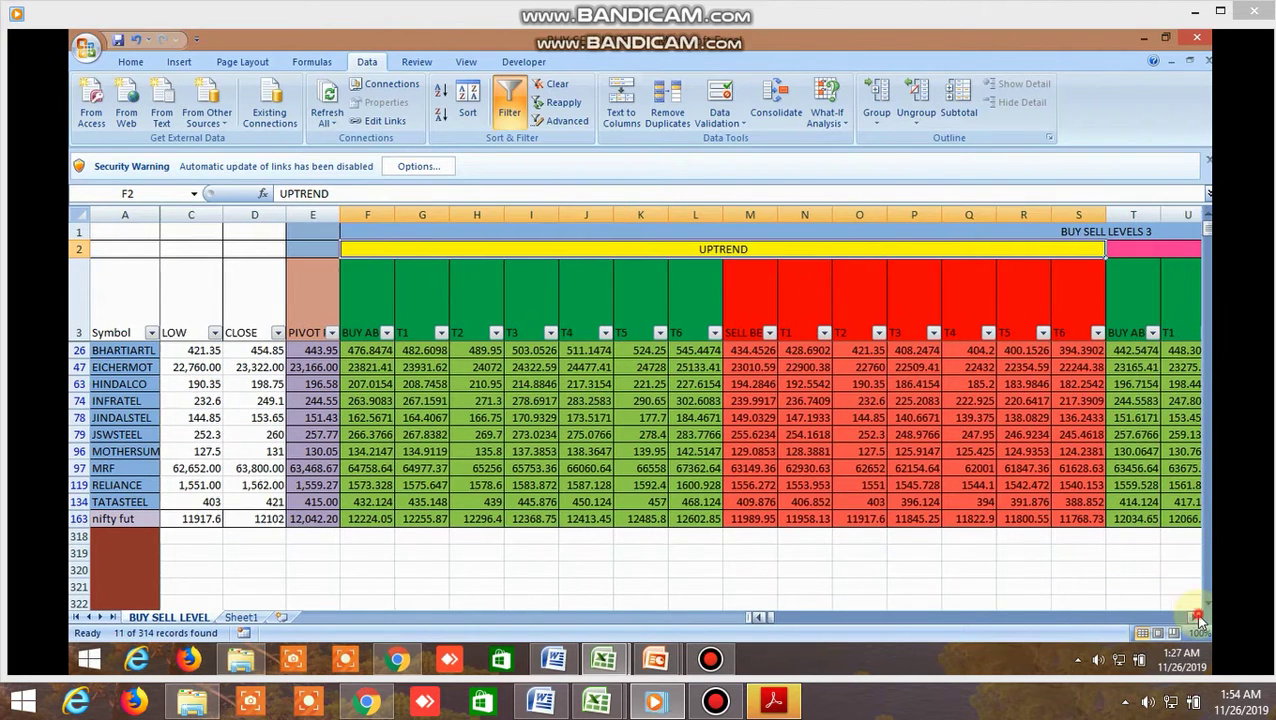
{"action": "left_click", "coordinate": [1197, 618]}
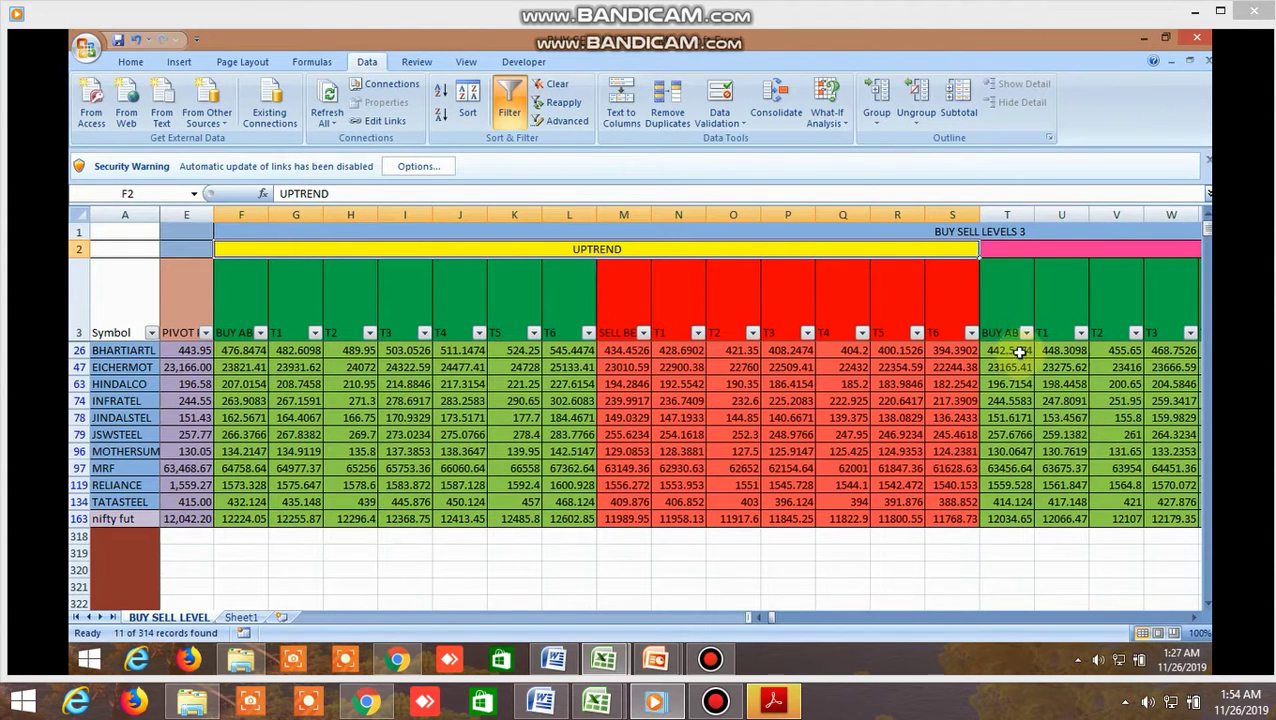
{"action": "left_click_drag", "start_coordinate": [763, 618], "coordinate": [755, 618]}
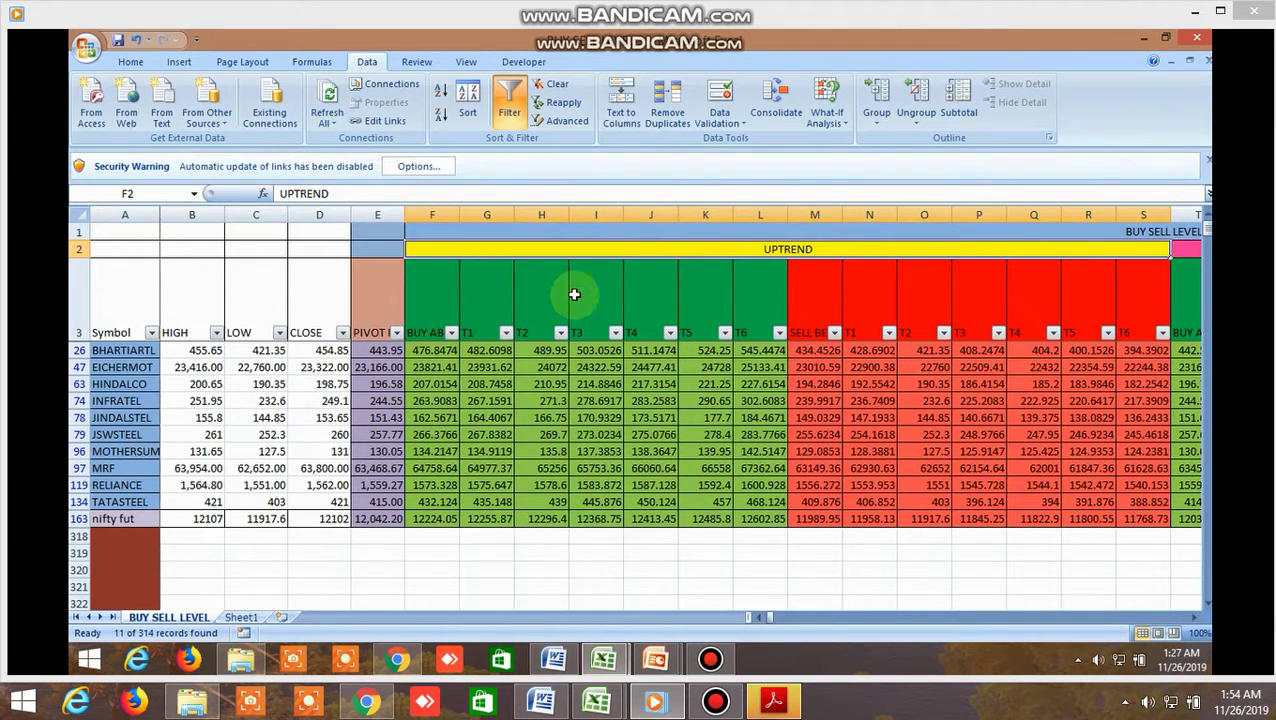
{"action": "left_click_drag", "start_coordinate": [1196, 618], "coordinate": [1194, 617]}
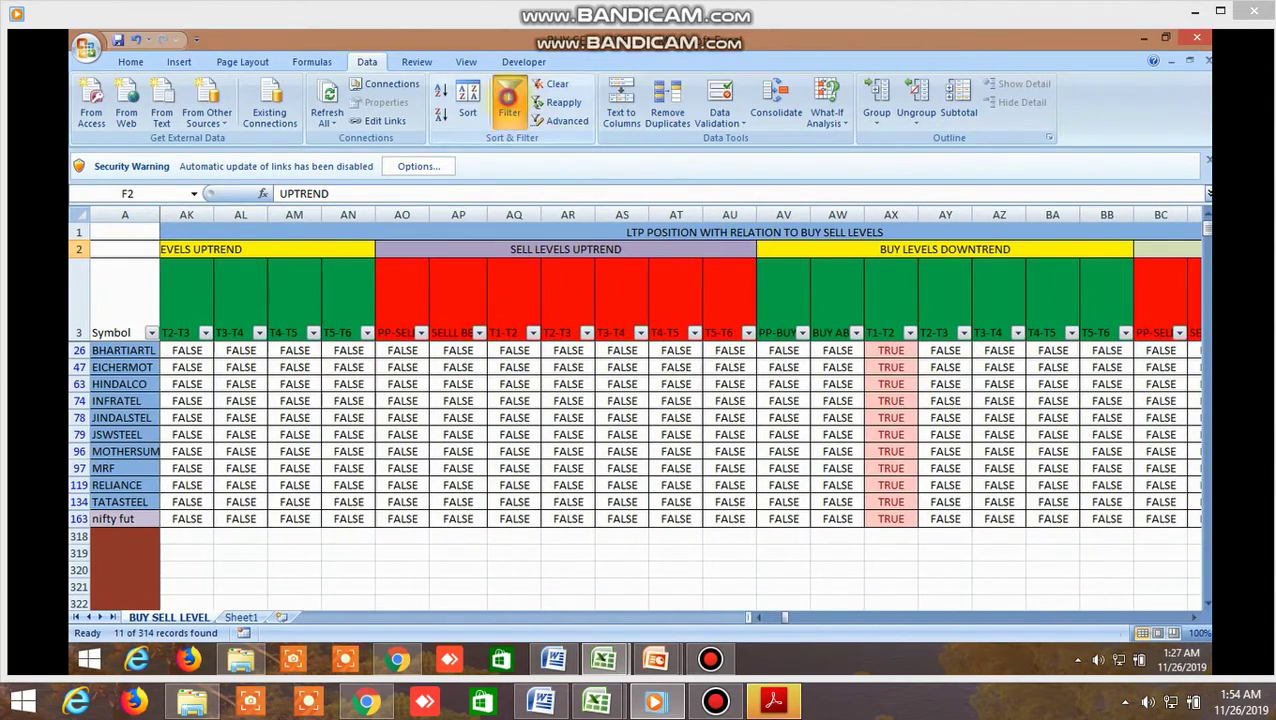
Remove the current filters and reapply AutoFilter to the Symbol header row, row 3
{"action": "left_click", "coordinate": [508, 97]}
{"action": "left_click", "coordinate": [508, 97]}
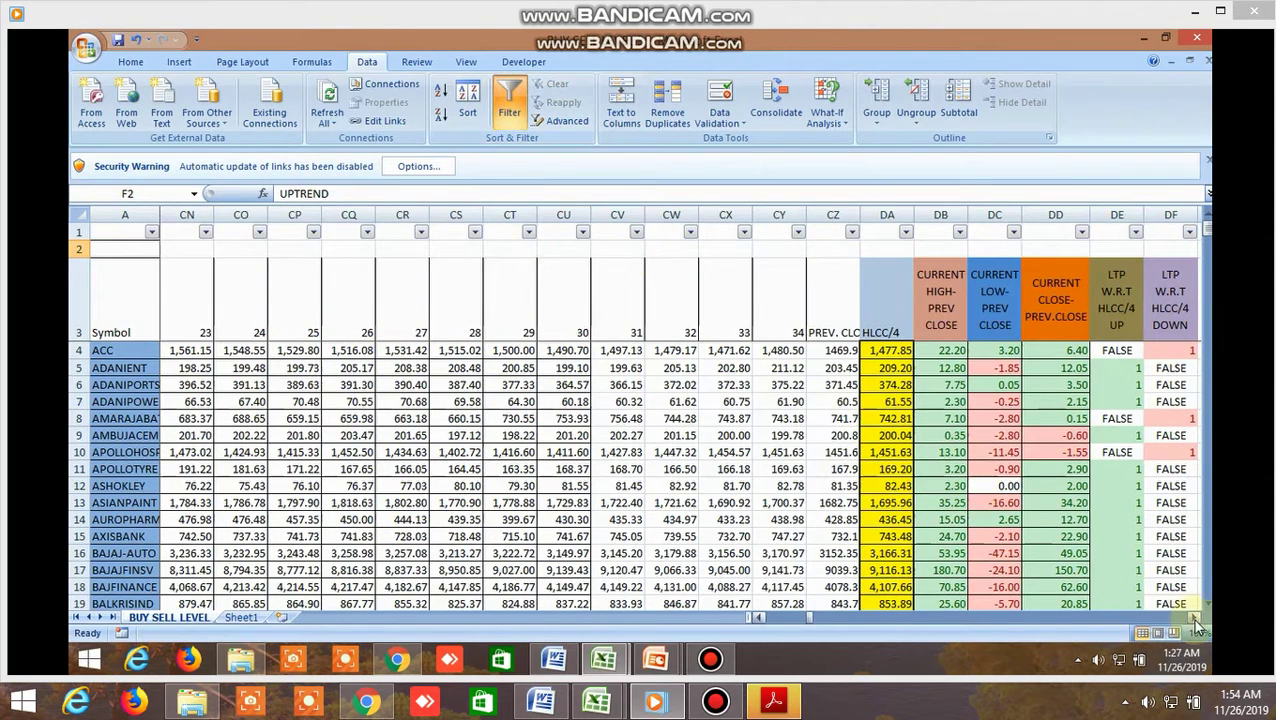
{"action": "left_click", "coordinate": [1197, 618]}
{"action": "left_click", "coordinate": [1197, 618]}
{"action": "left_click", "coordinate": [1197, 618]}
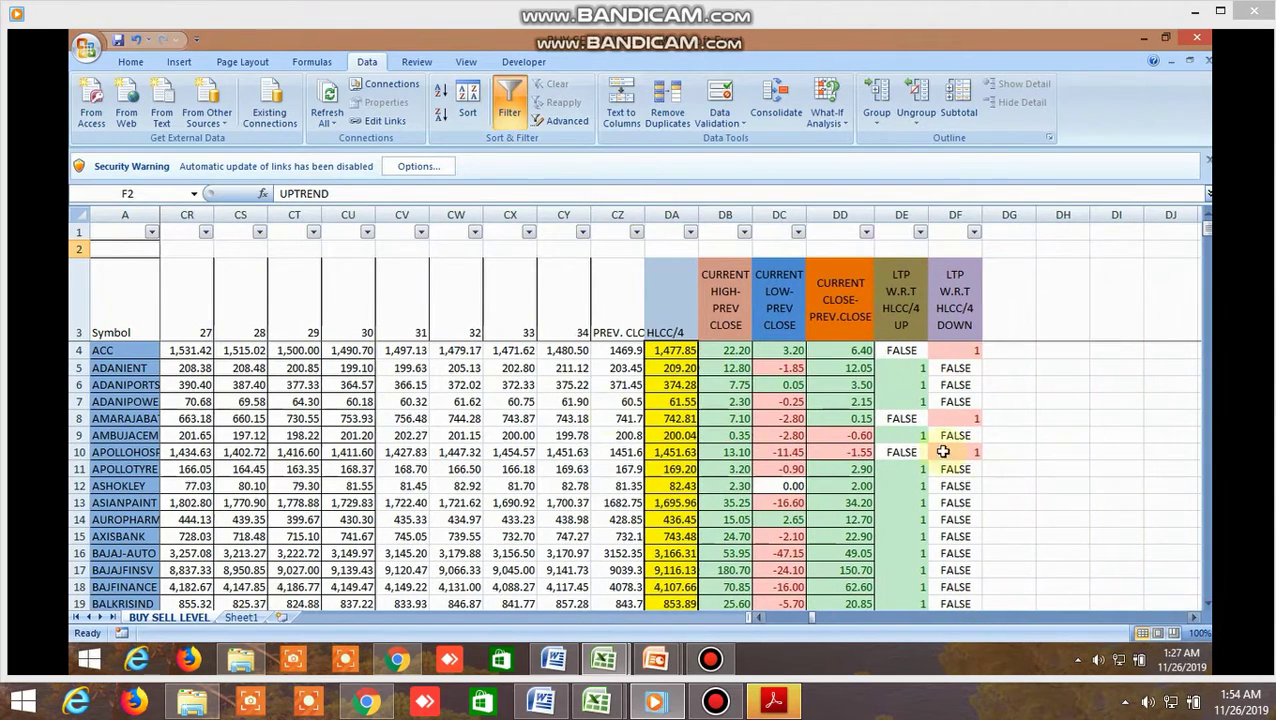
{"action": "left_click", "coordinate": [85, 299]}
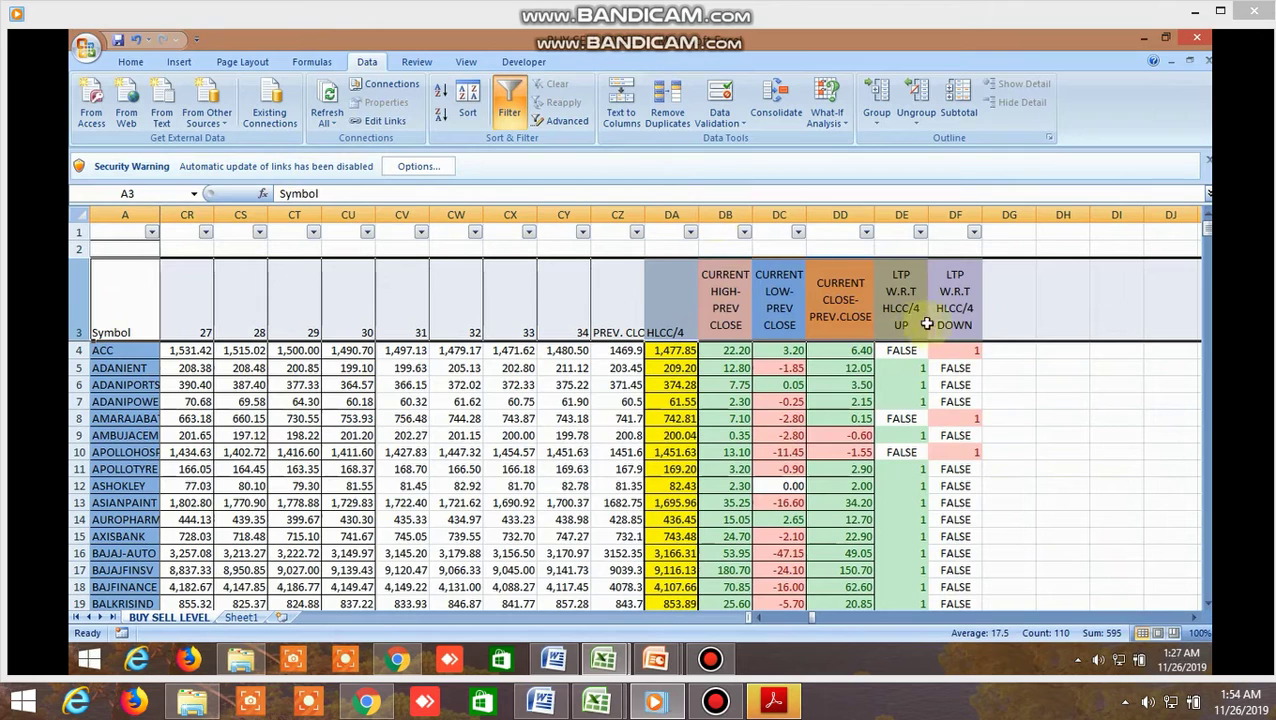
{"action": "left_click", "coordinate": [516, 98]}
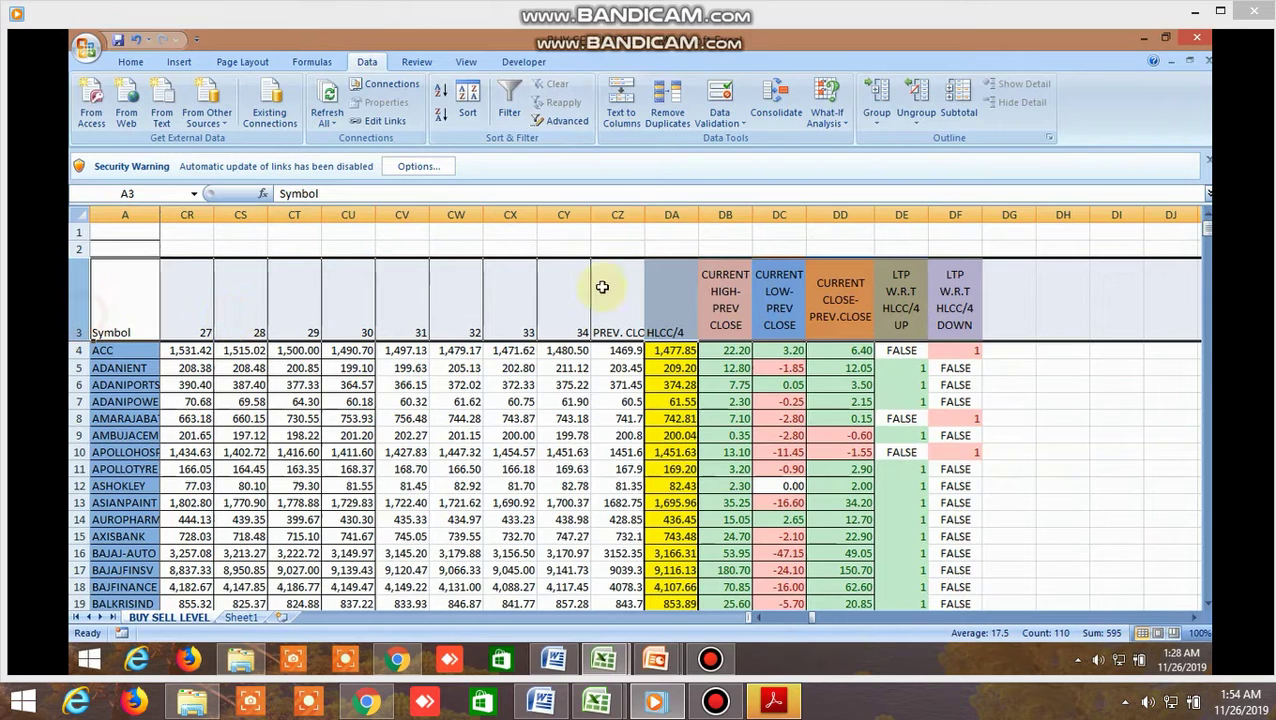
{"action": "left_click", "coordinate": [509, 100]}
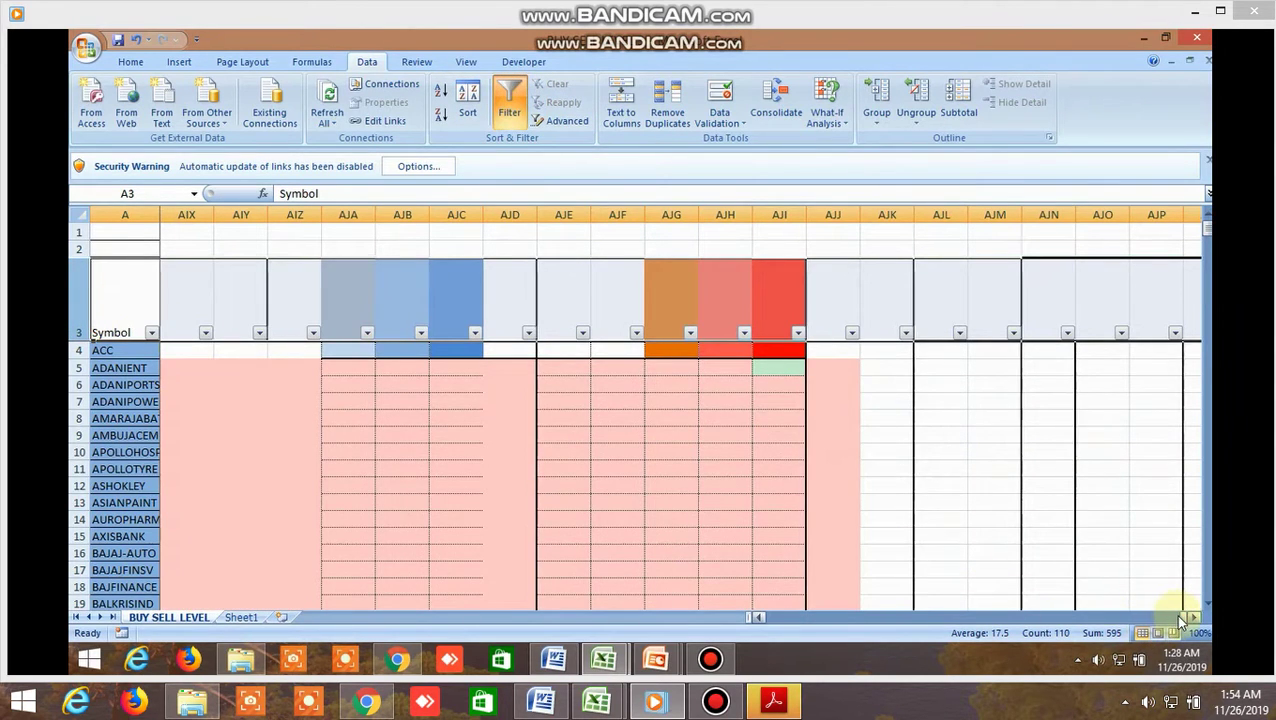
Filter the LTP W.R.T HLCC/4 DOWN column to show only the value 1, excluding FALSE and blanks
{"action": "left_click_drag", "start_coordinate": [1174, 616], "coordinate": [809, 615]}
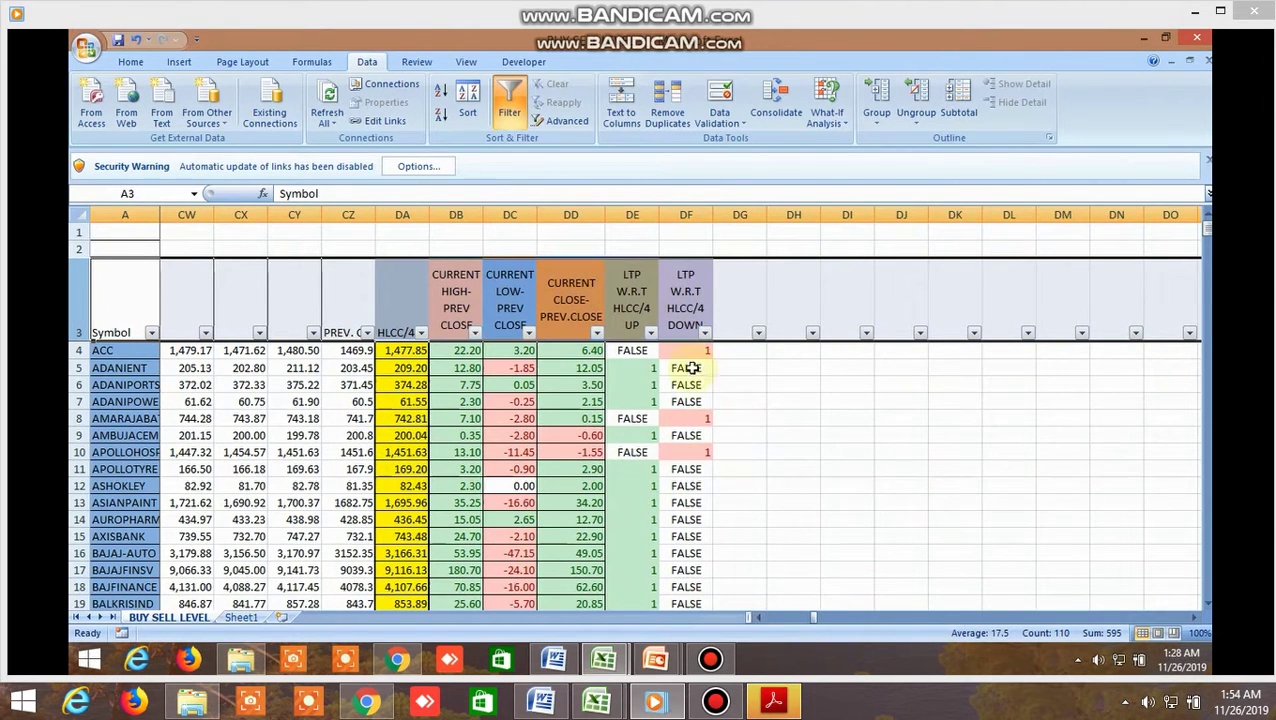
{"action": "left_click", "coordinate": [701, 334]}
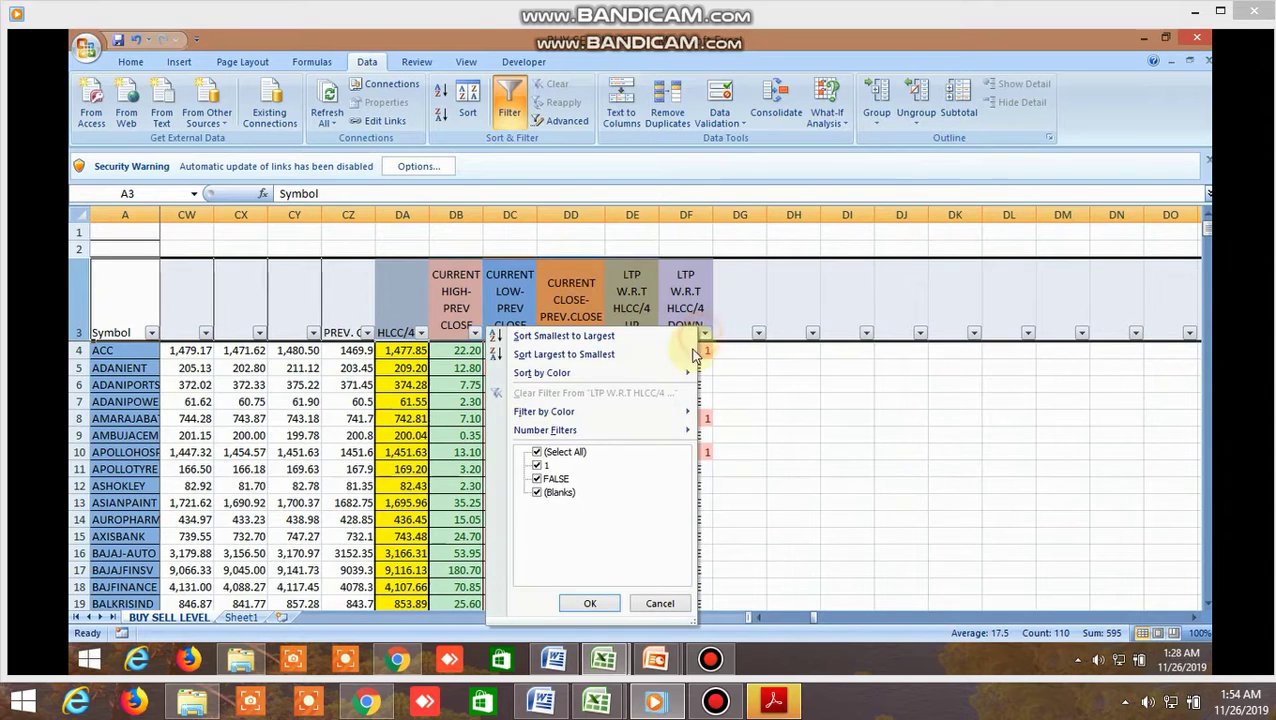
{"action": "left_click", "coordinate": [537, 493]}
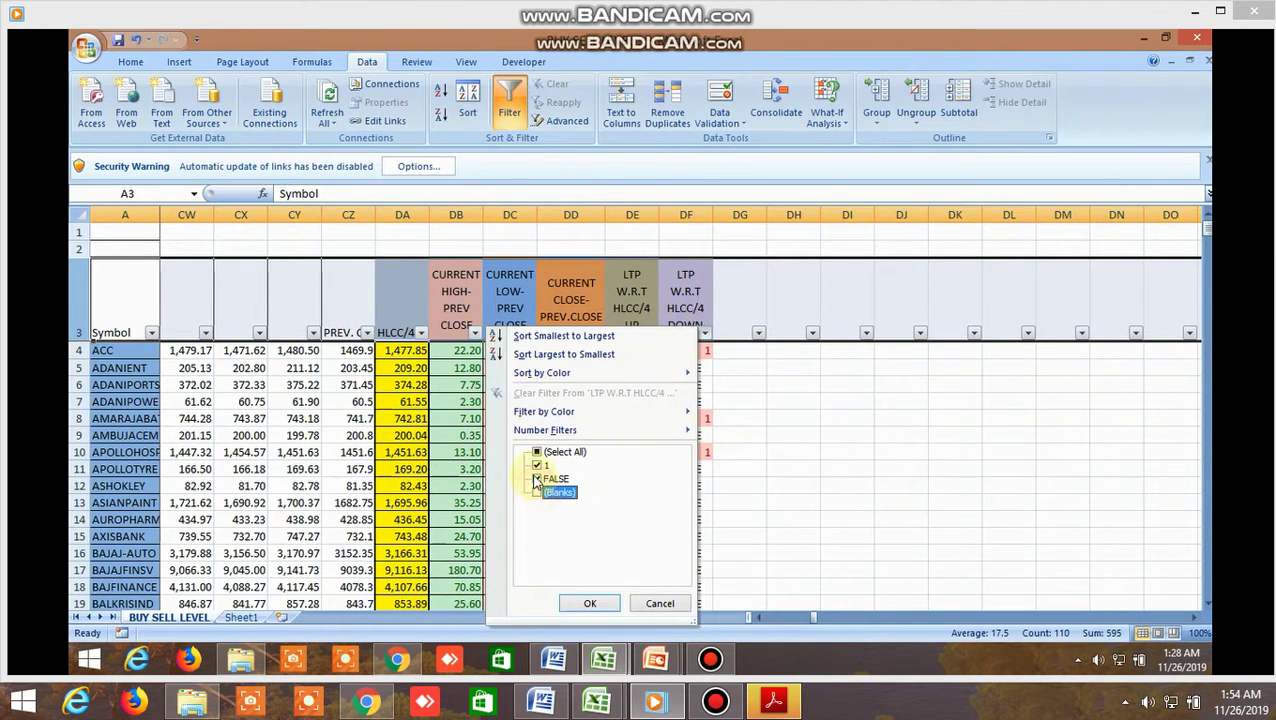
{"action": "left_click", "coordinate": [537, 480]}
{"action": "left_click", "coordinate": [589, 603]}
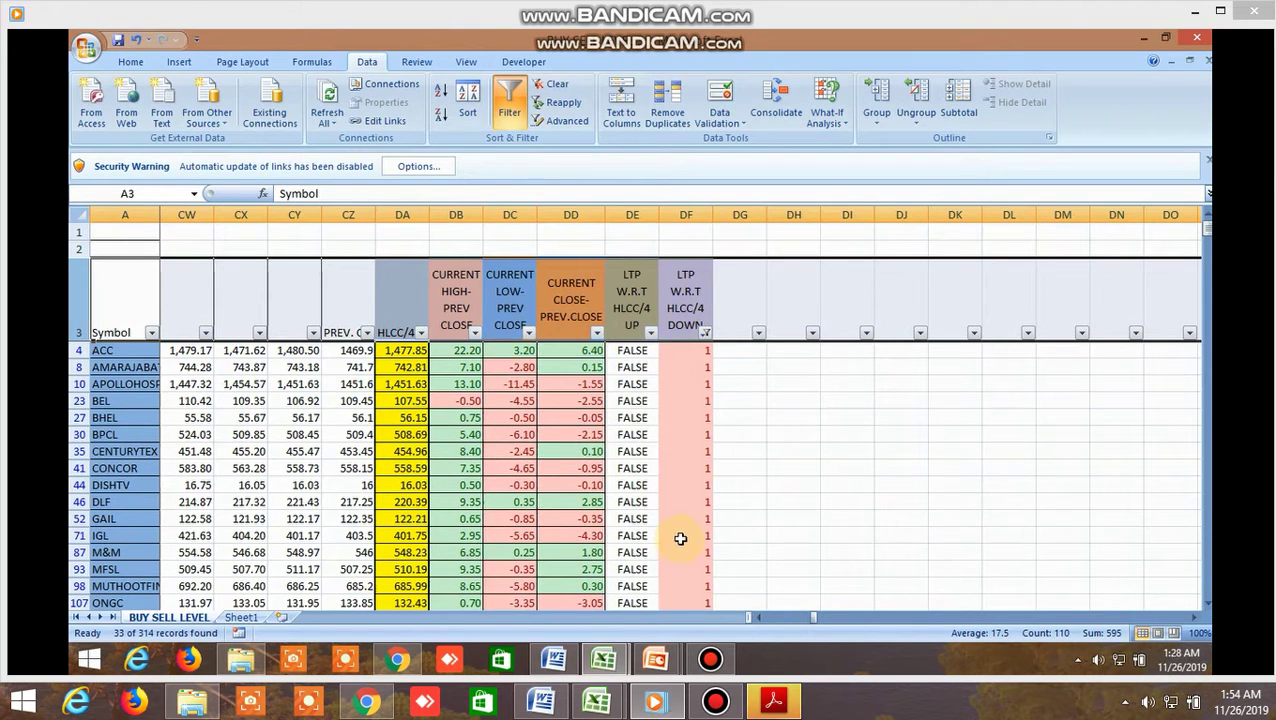
Look through the filtered rows and open a less-than number filter for the CURRENT CLOSE-PREV.CLOSE column
{"action": "scroll", "coordinate": [680, 538], "scroll_direction": "down", "scroll_amount": 2}
{"action": "scroll", "coordinate": [680, 538], "scroll_direction": "down", "scroll_amount": 4}
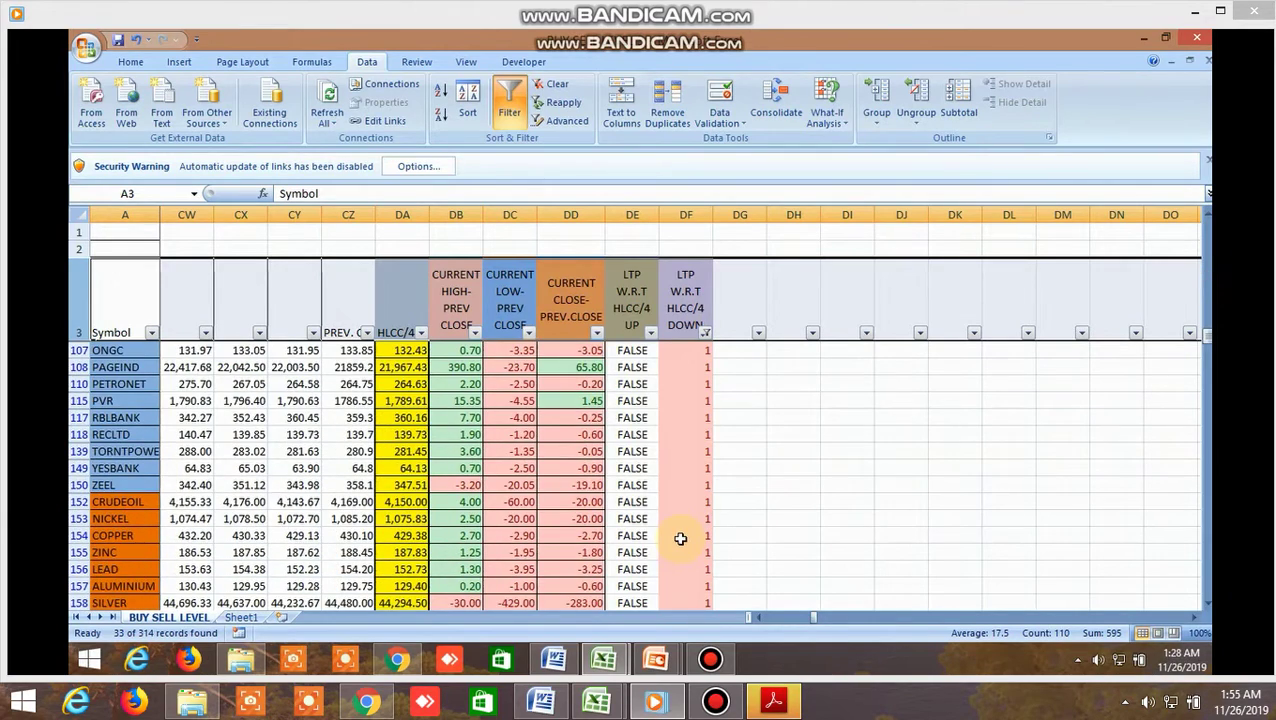
{"action": "scroll", "coordinate": [680, 538], "scroll_direction": "up", "scroll_amount": 5}
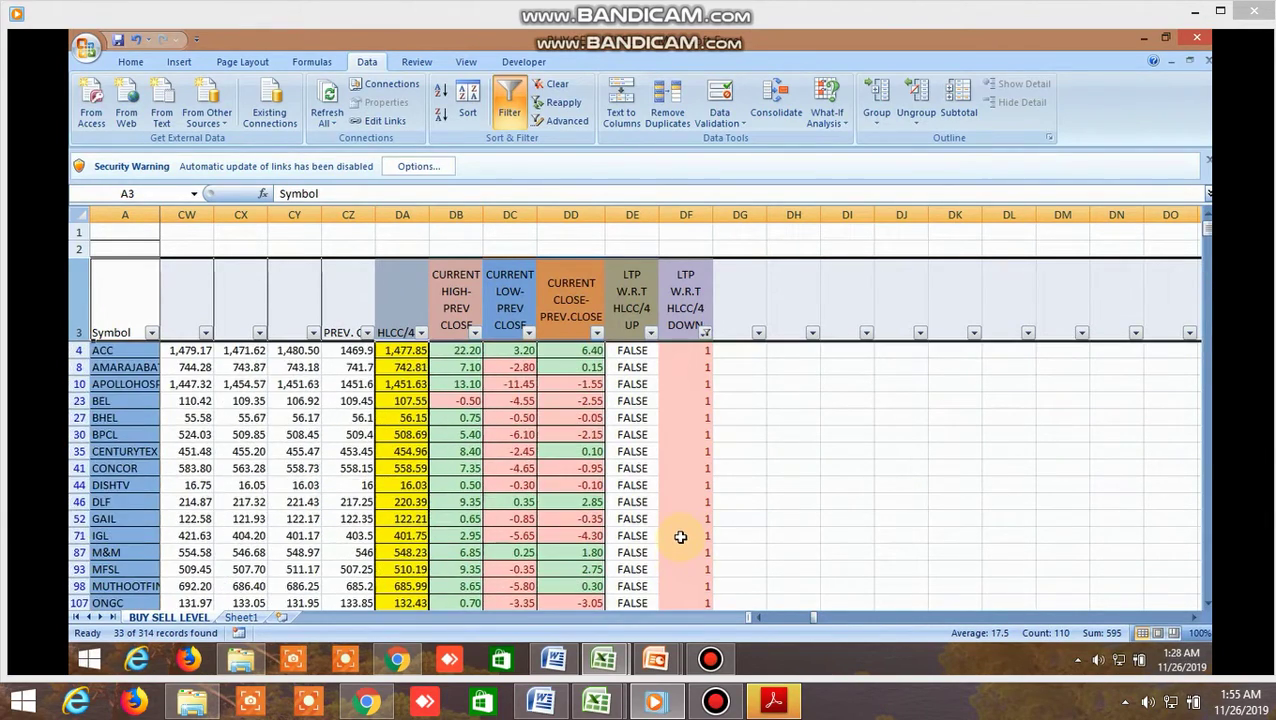
{"action": "left_click", "coordinate": [597, 335]}
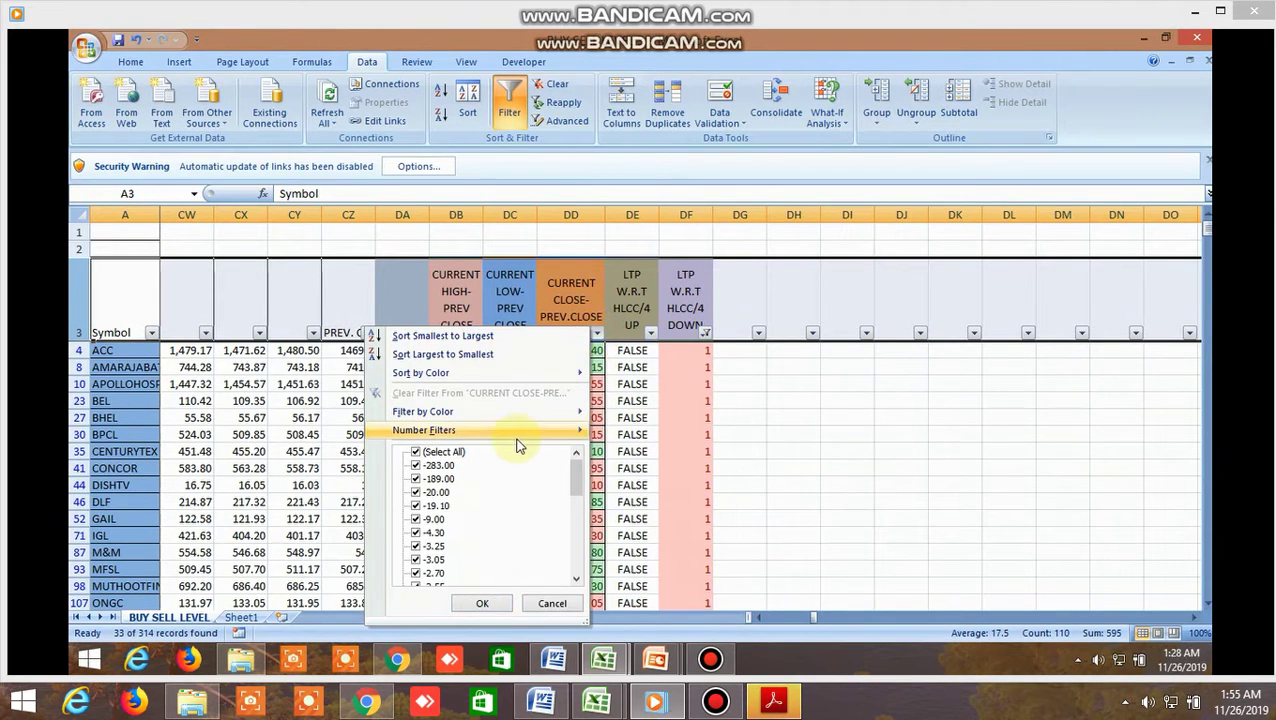
{"action": "mouse_move", "coordinate": [531, 438]}
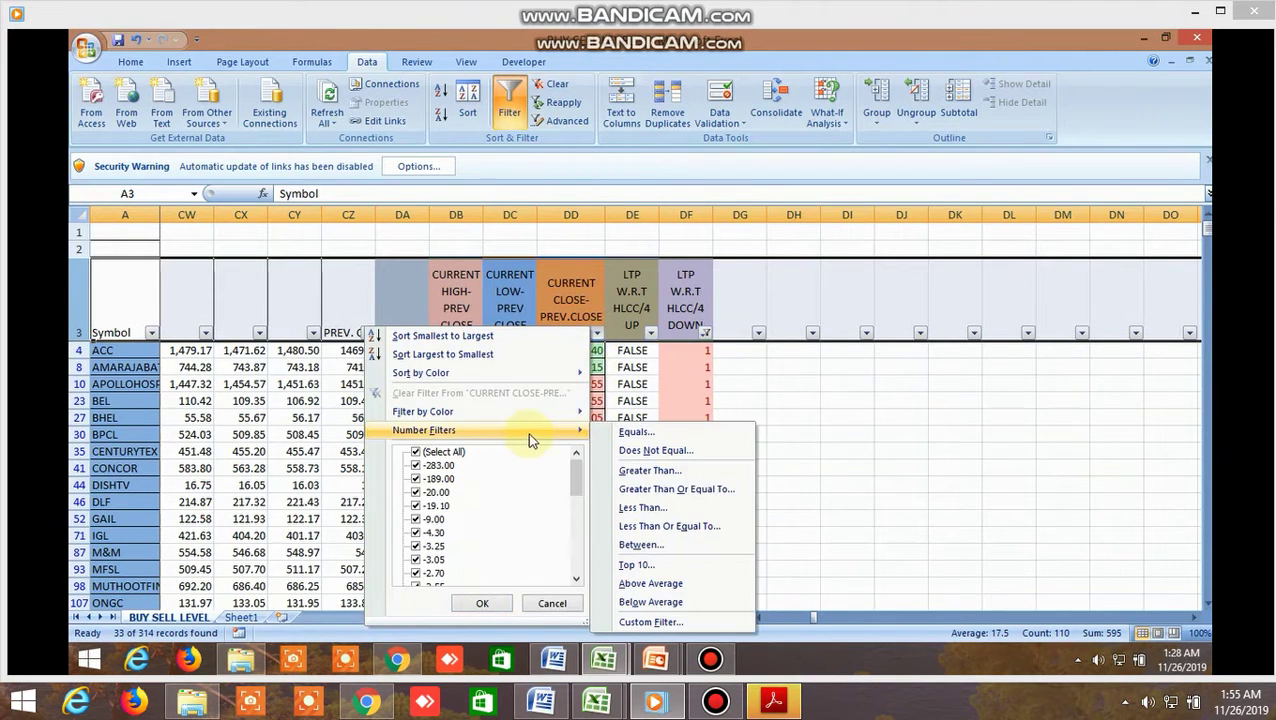
{"action": "left_click", "coordinate": [664, 508]}
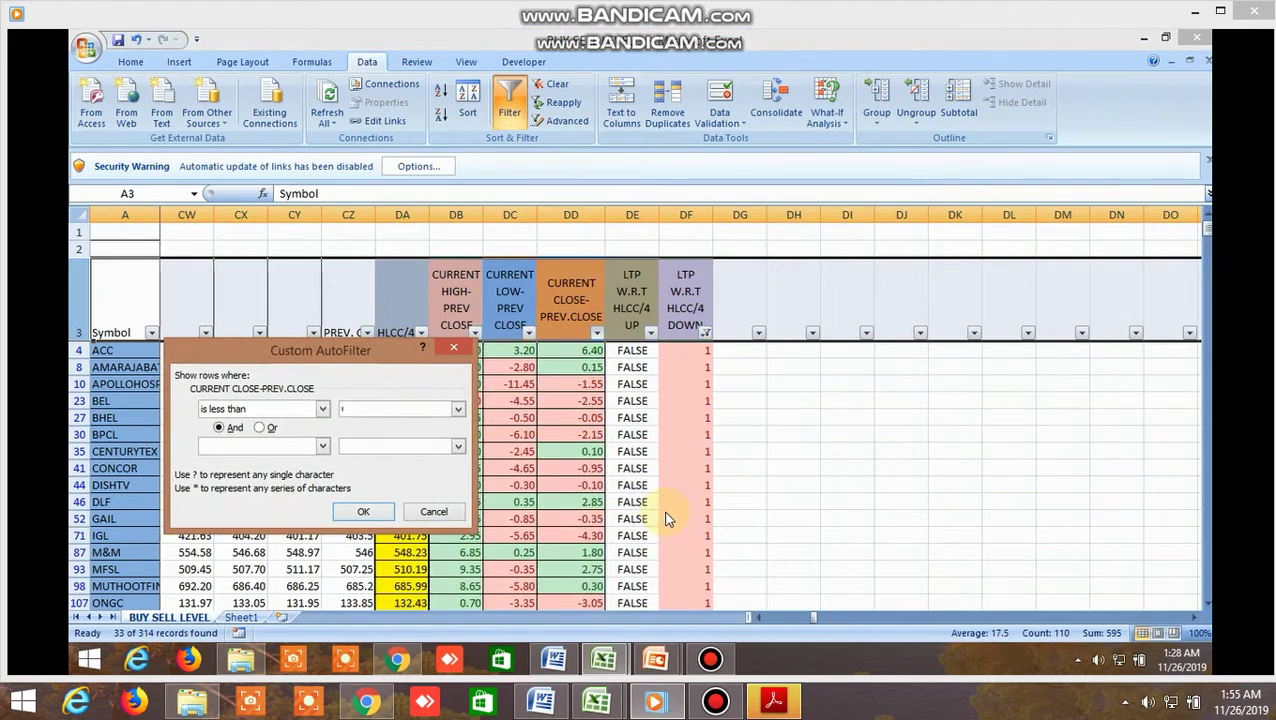